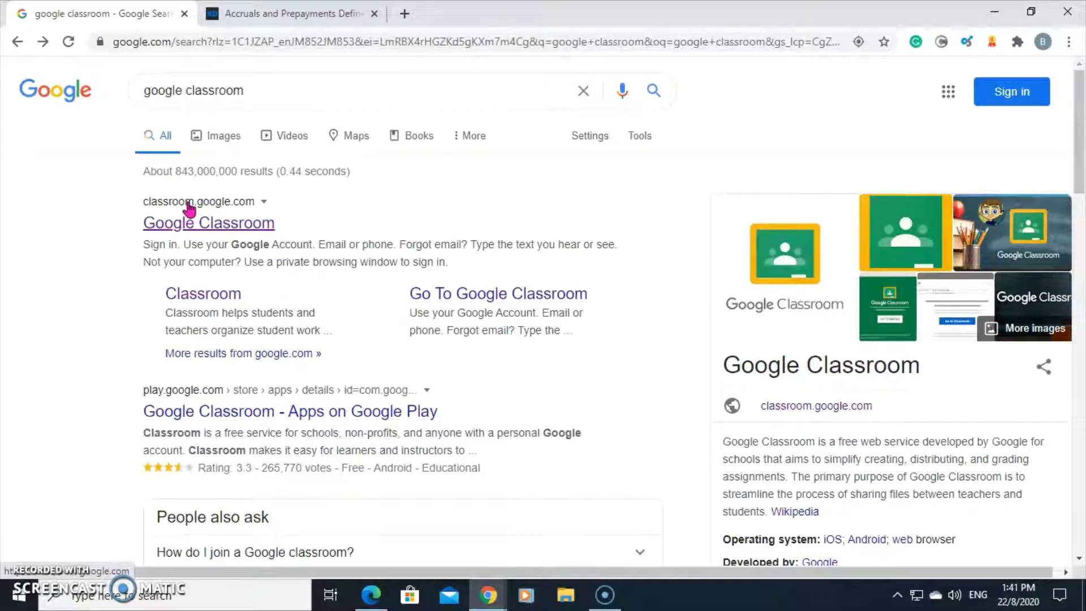
Step: Open the Google Classroom site from the Google Search results
click(190, 220)
click(200, 221)
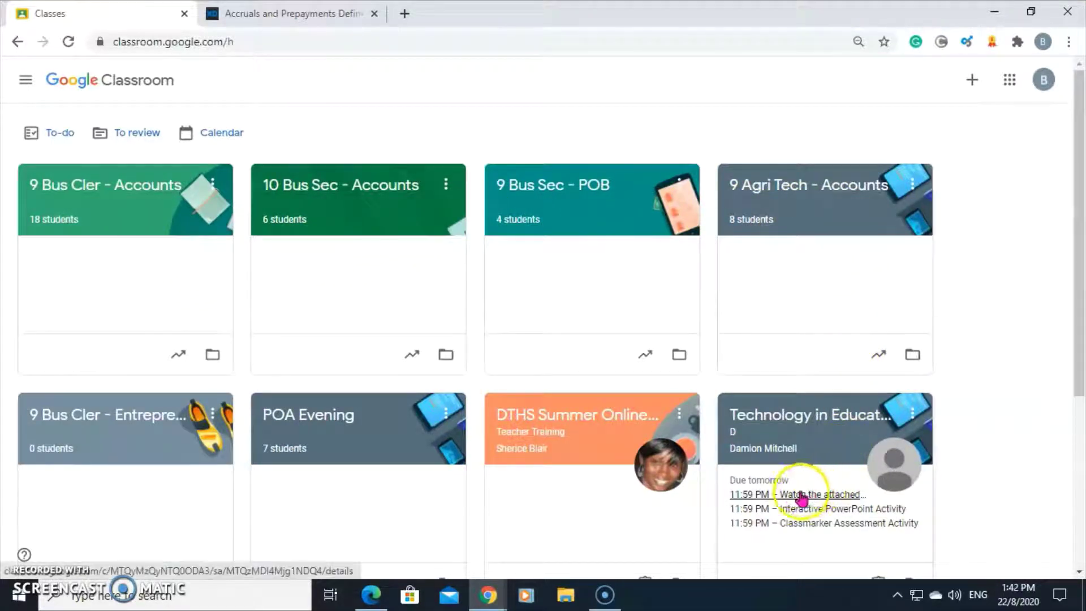
Step: Start a new class with Create class and accept the personal-account usage notice
click(972, 82)
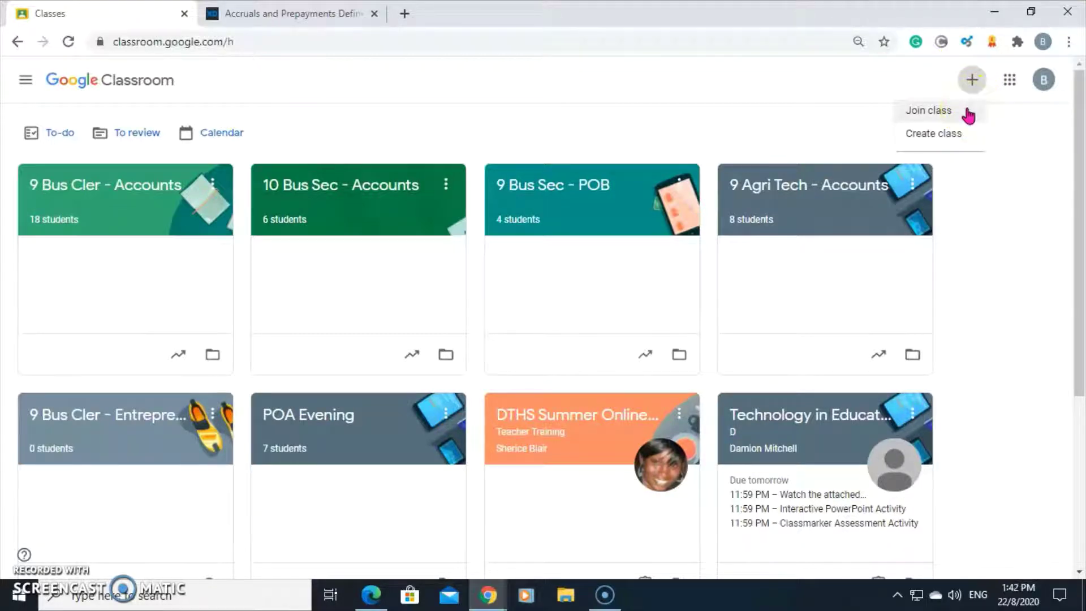
click(966, 139)
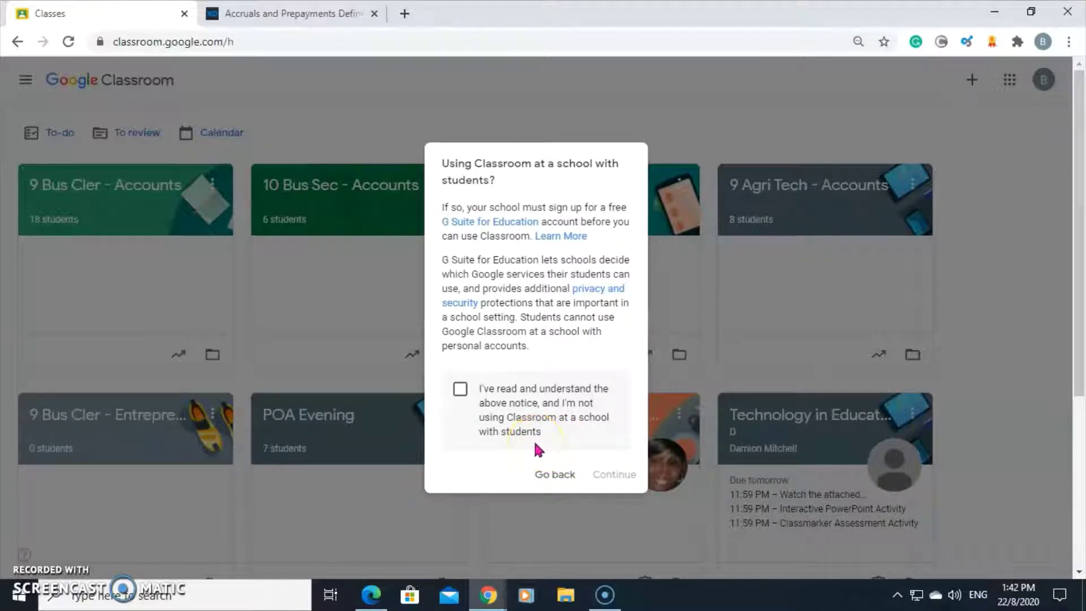
click(461, 396)
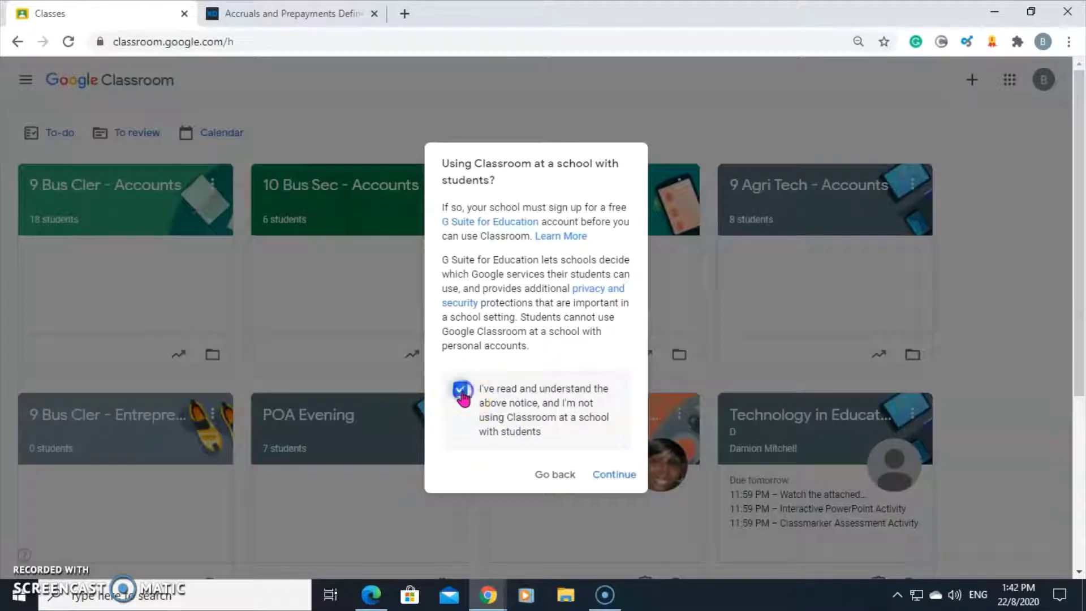
click(615, 475)
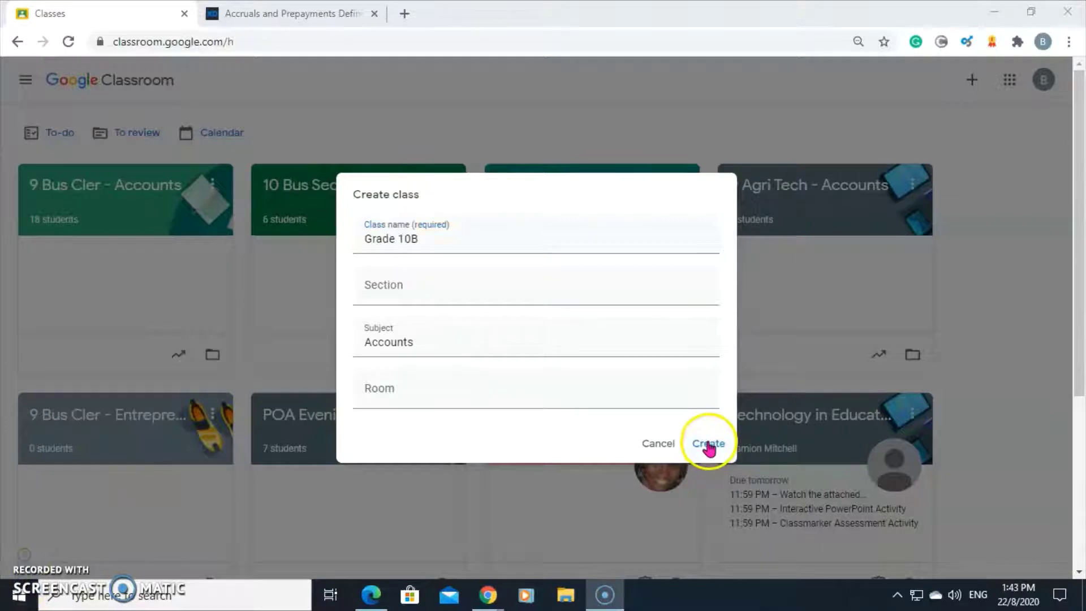
Step: Create the class 'Grade 10B' with subject 'Accounts'
click(709, 444)
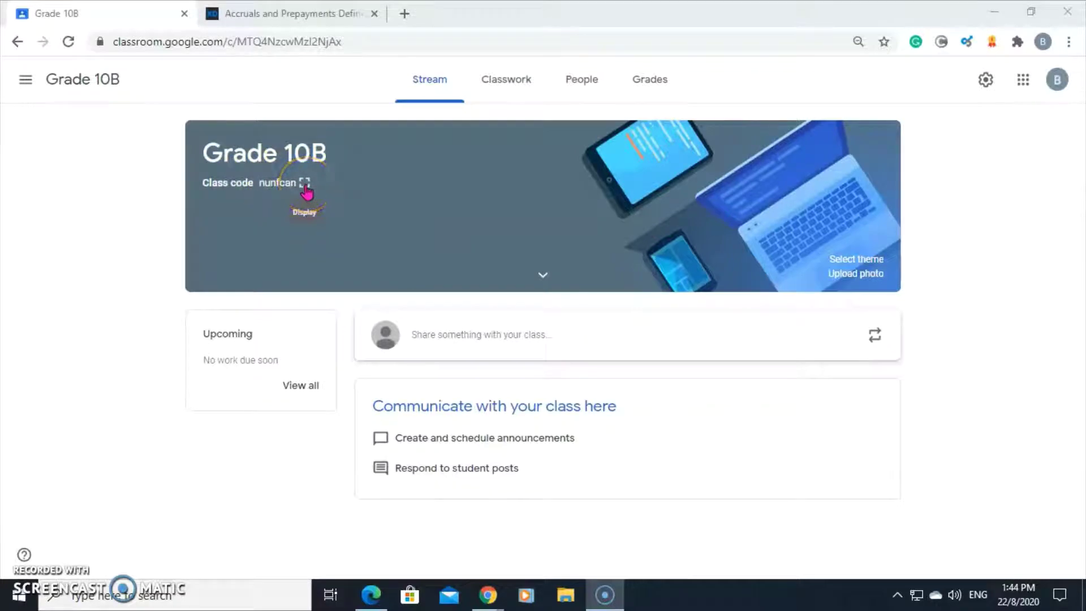
Step: Display the Grade 10B class code full-size, then check the People list
click(306, 193)
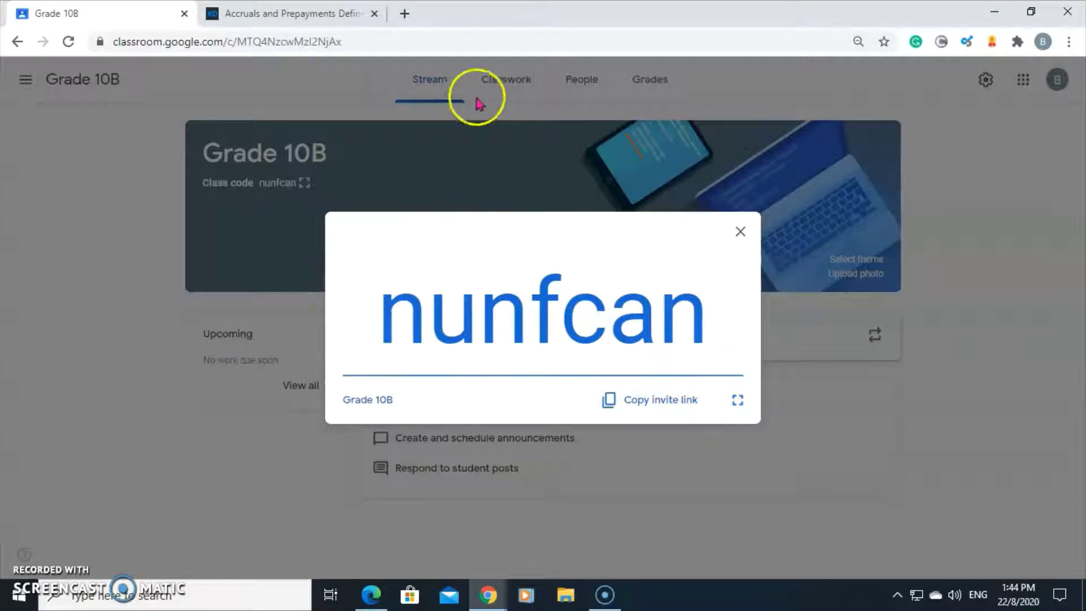
click(580, 78)
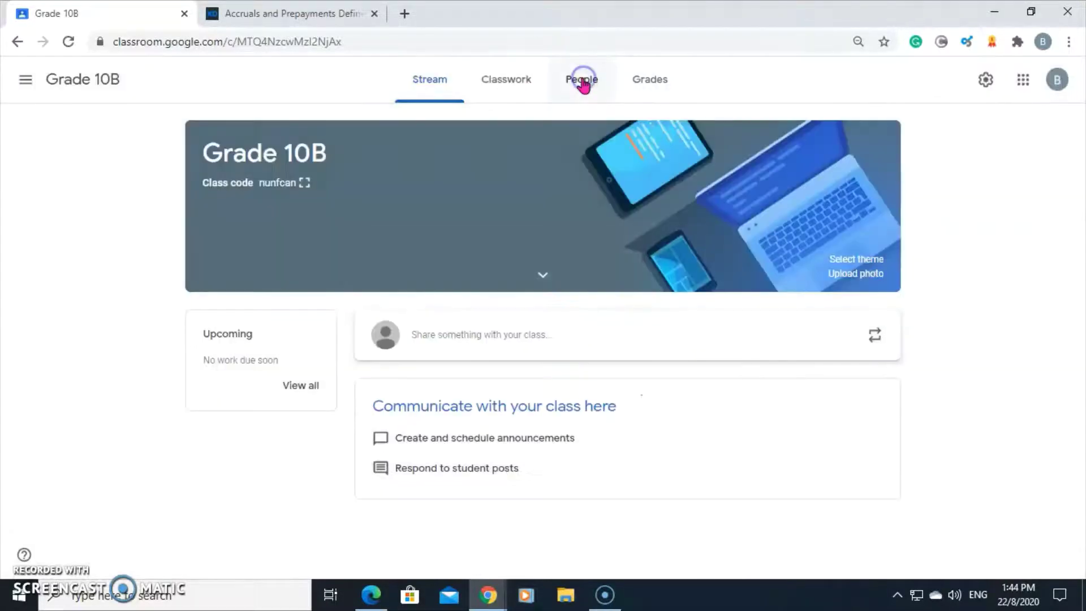
click(580, 80)
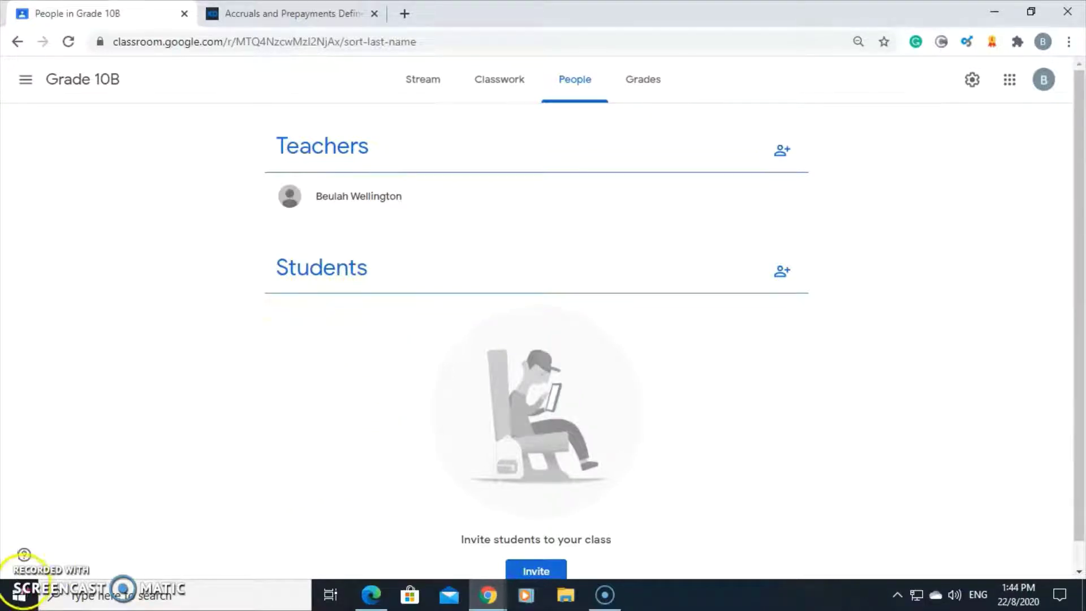
click(23, 554)
Step: Begin a new material on Grade 10B's Classwork page for 'Accruals and Prepayments - Video'
click(503, 88)
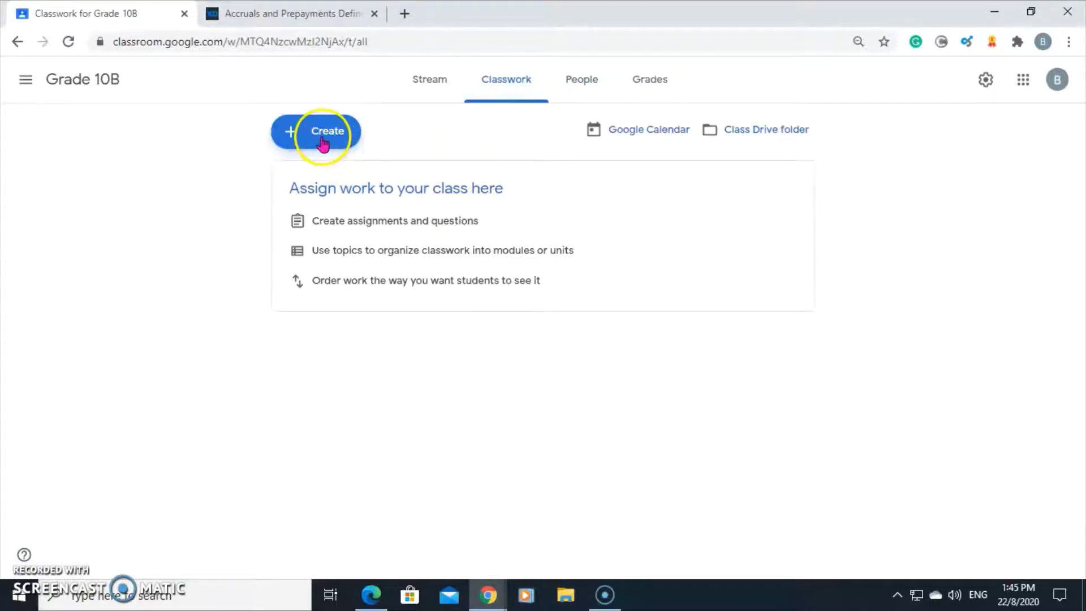
click(322, 139)
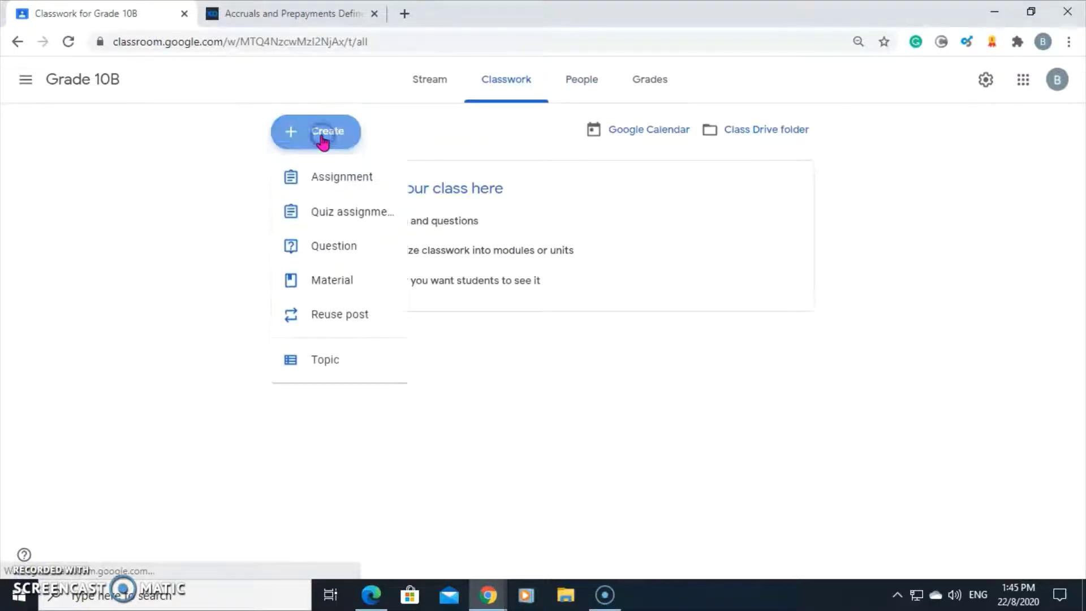
click(344, 283)
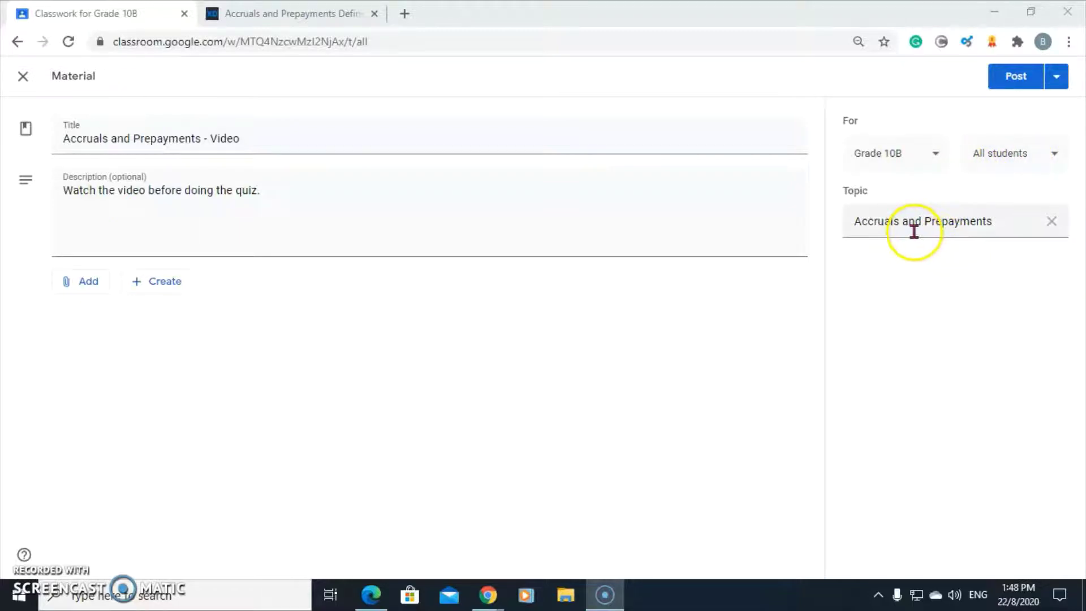
Step: Search YouTube for the instructor's channel and attach the 24-minute 'Accruals and Prepayments' video
click(80, 288)
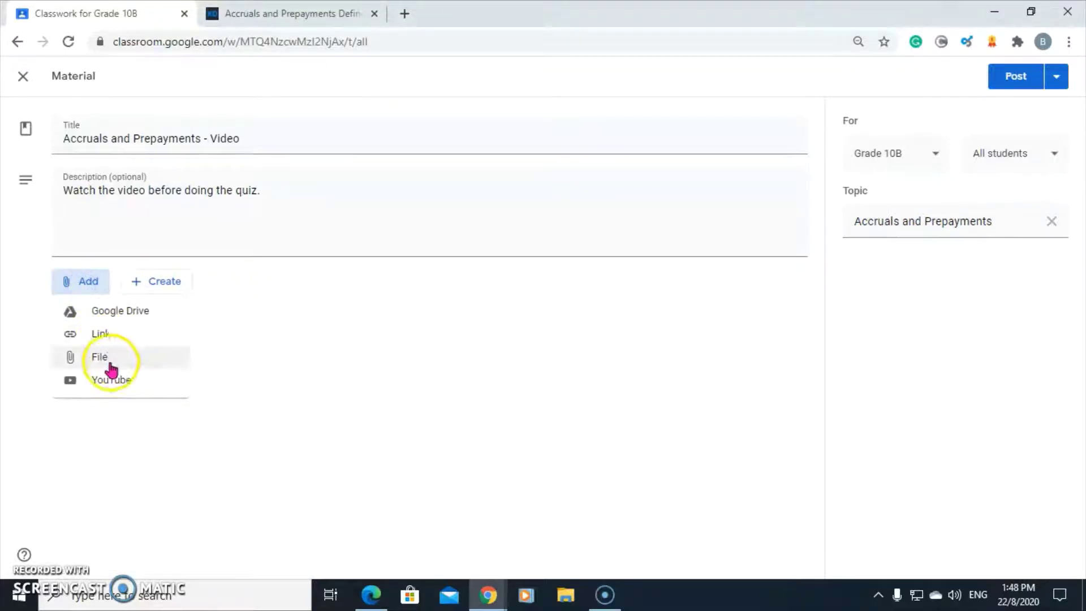
click(112, 381)
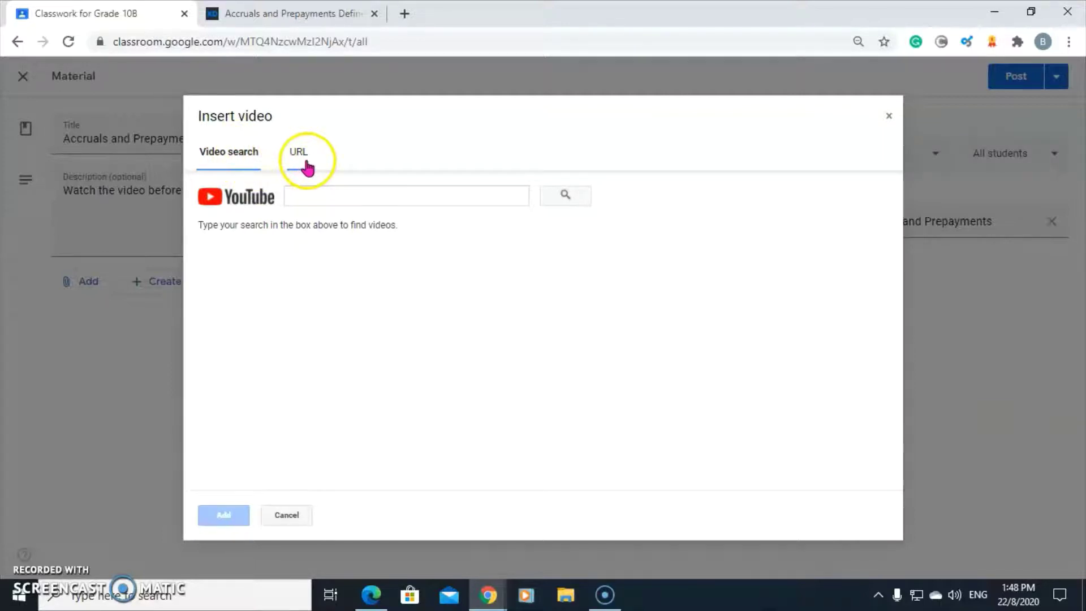
click(302, 194)
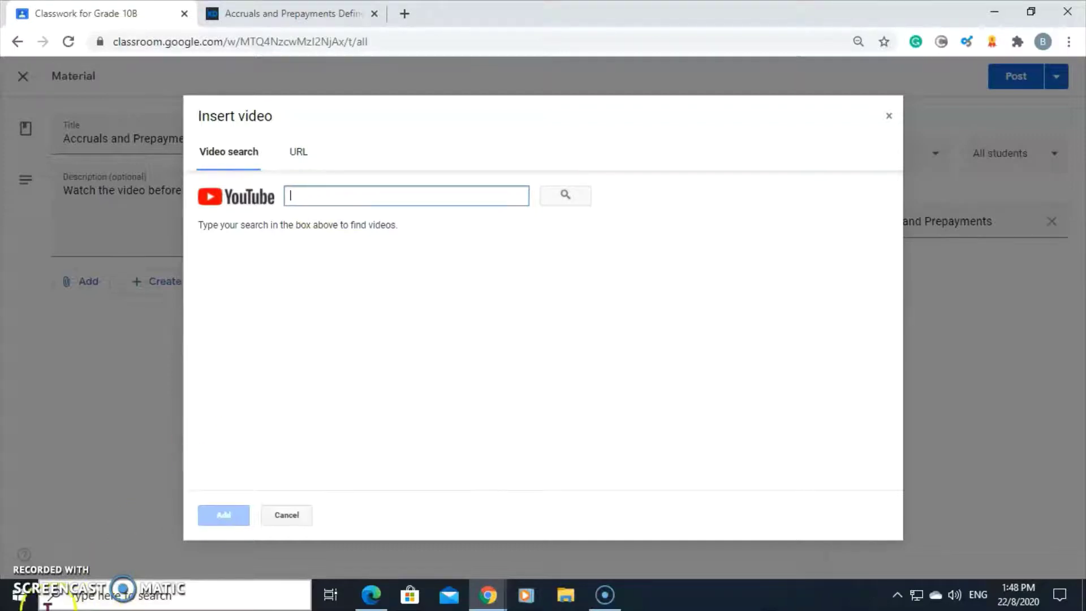
text(Beulah Wellington)
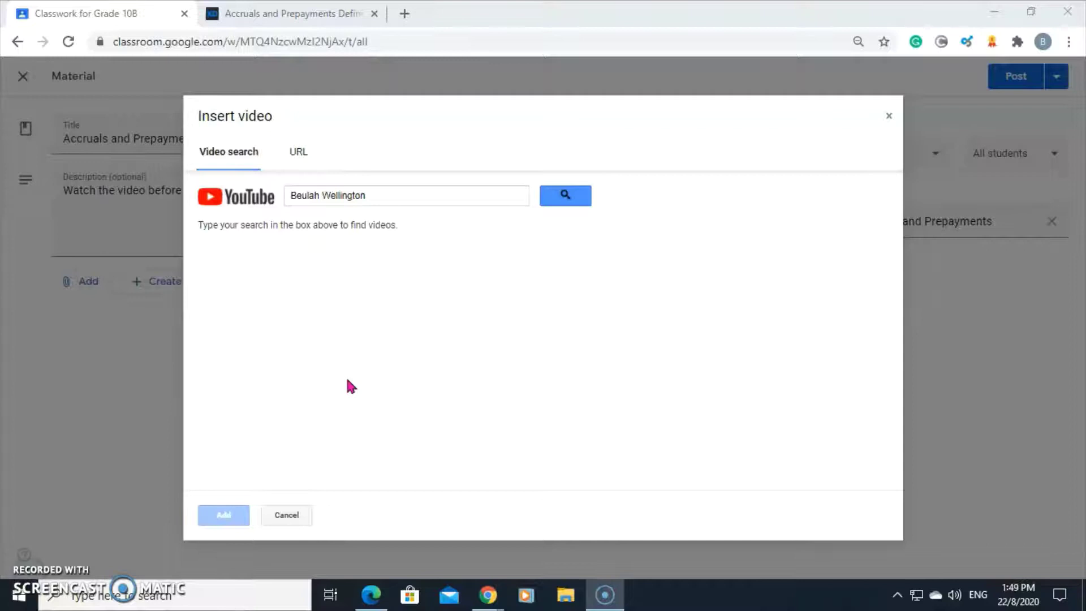
click(554, 194)
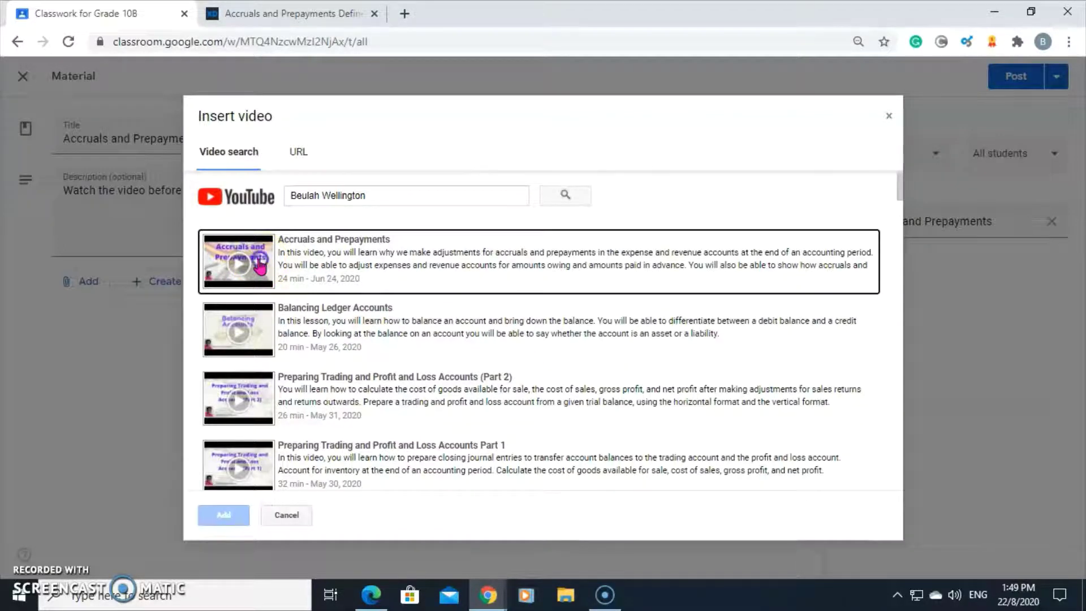
click(260, 264)
click(219, 515)
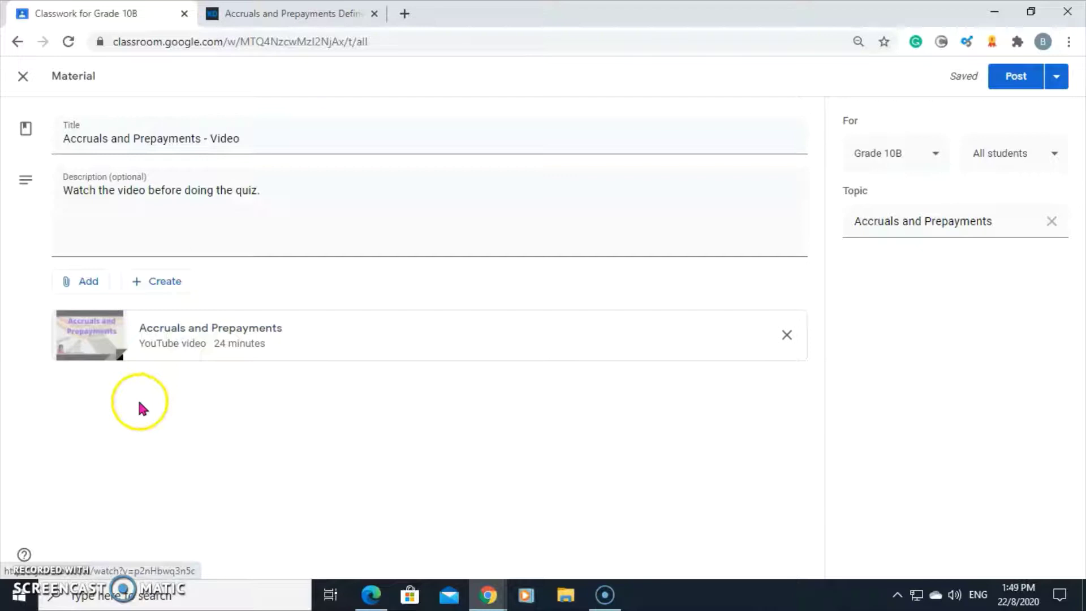
Step: Preview the attached video, then post the 'Accruals and Prepayments - Video' material
click(173, 336)
click(335, 391)
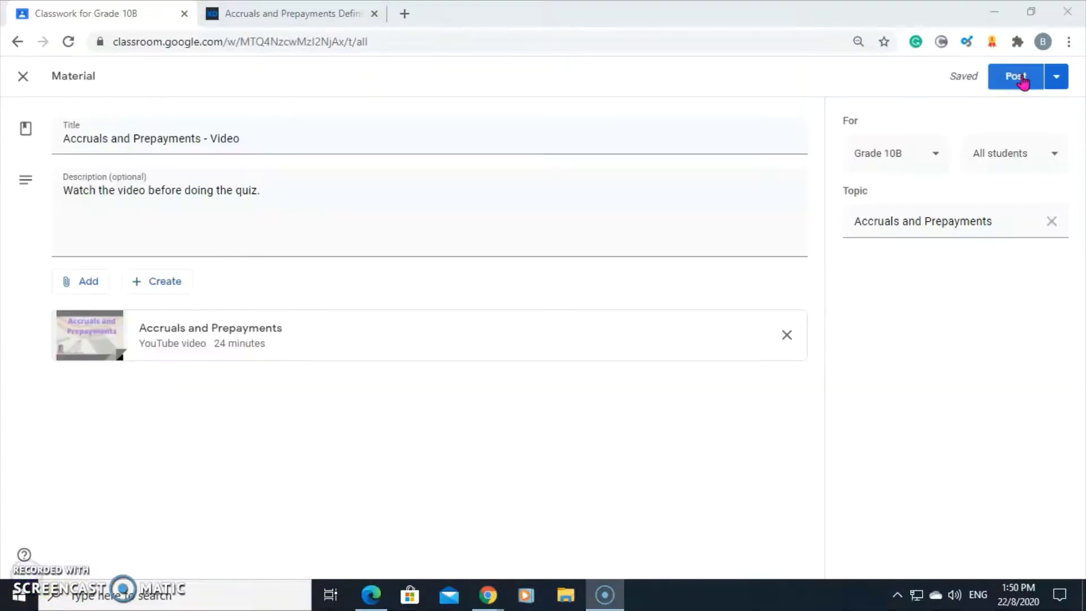
click(1022, 79)
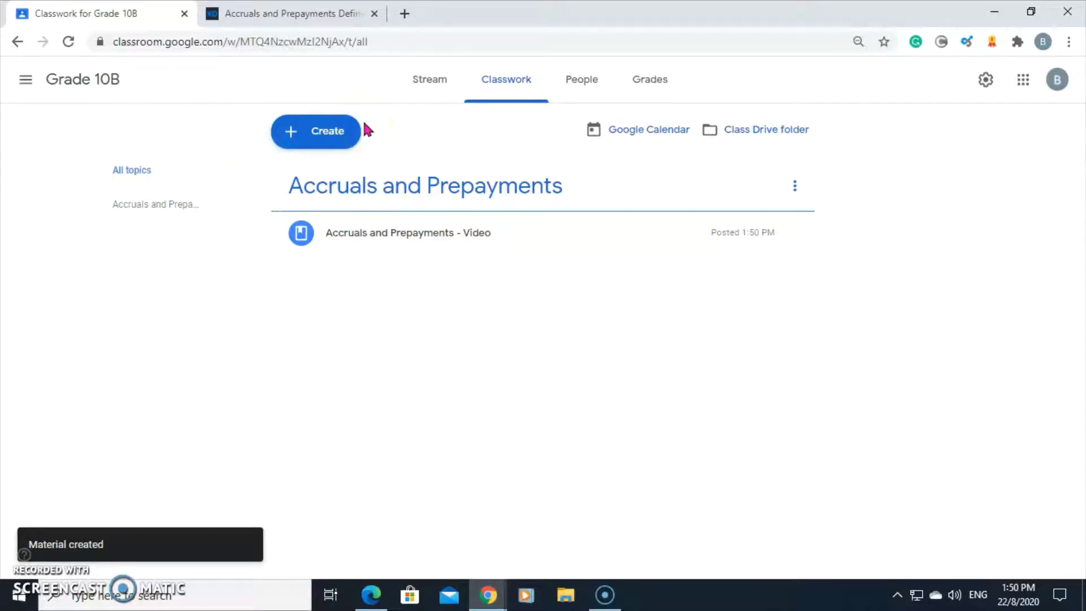
Step: Start a new quiz assignment for 'Accruals and Prepayments - Quiz' from the Create menu
click(318, 135)
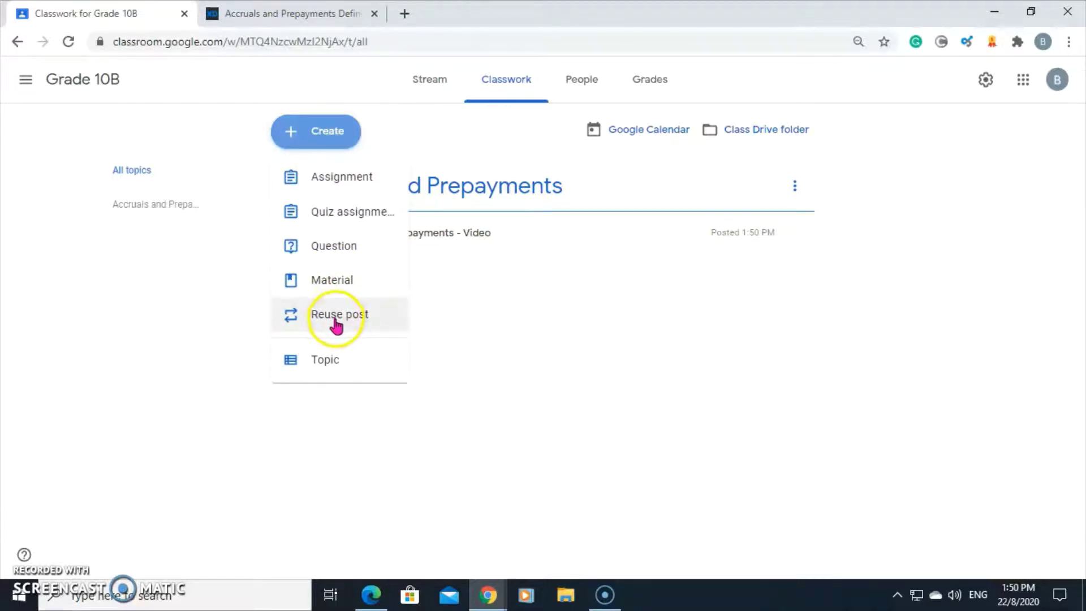
click(345, 213)
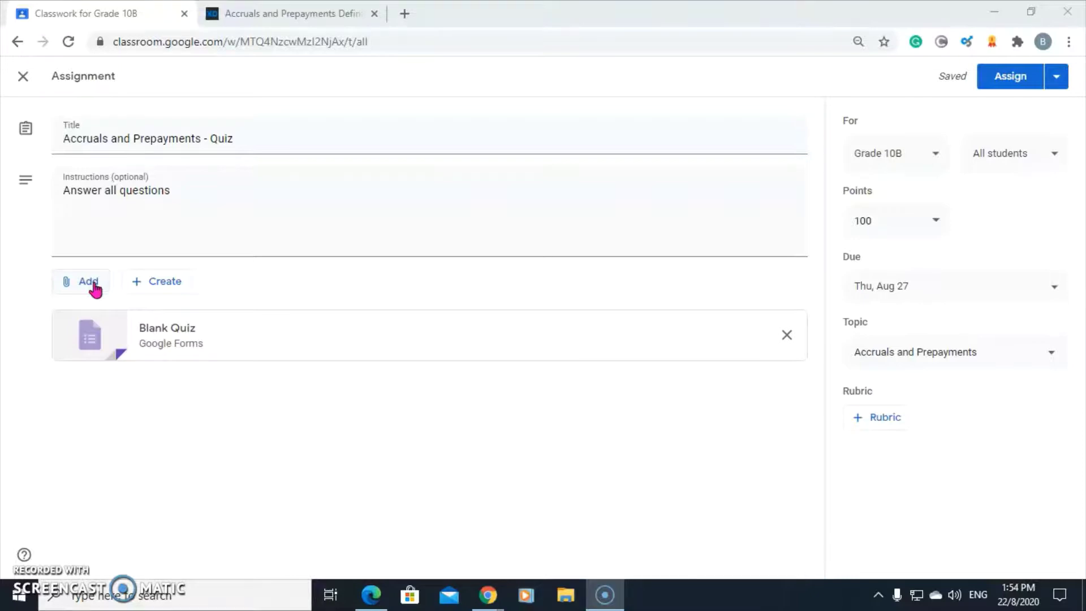
Step: Insert the 'Accruals and Prepayments Quiz' form from Google Drive and remove the Blank Quiz
click(90, 282)
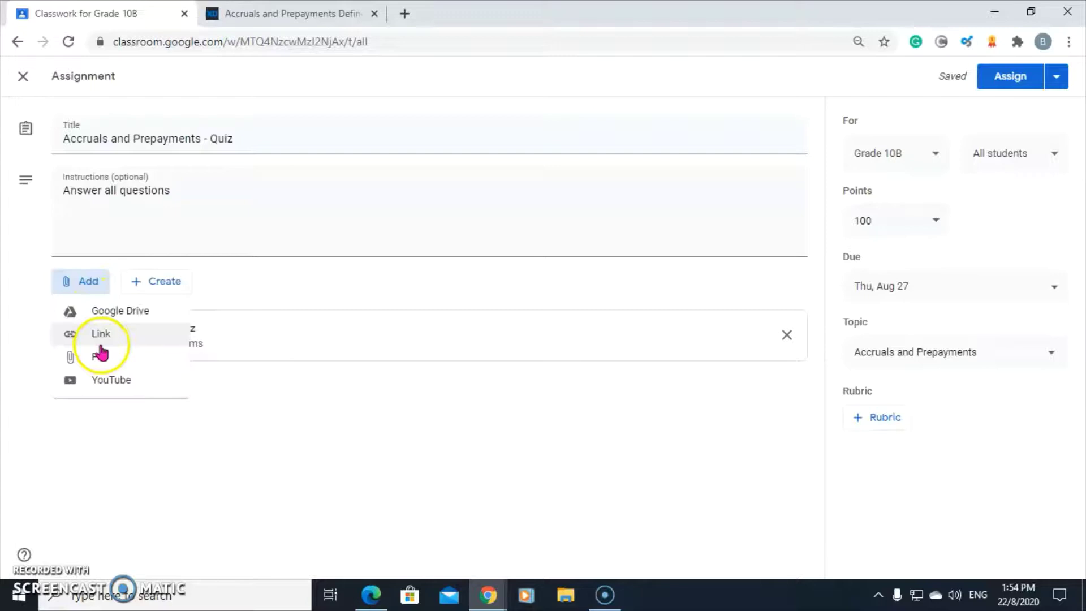
click(117, 315)
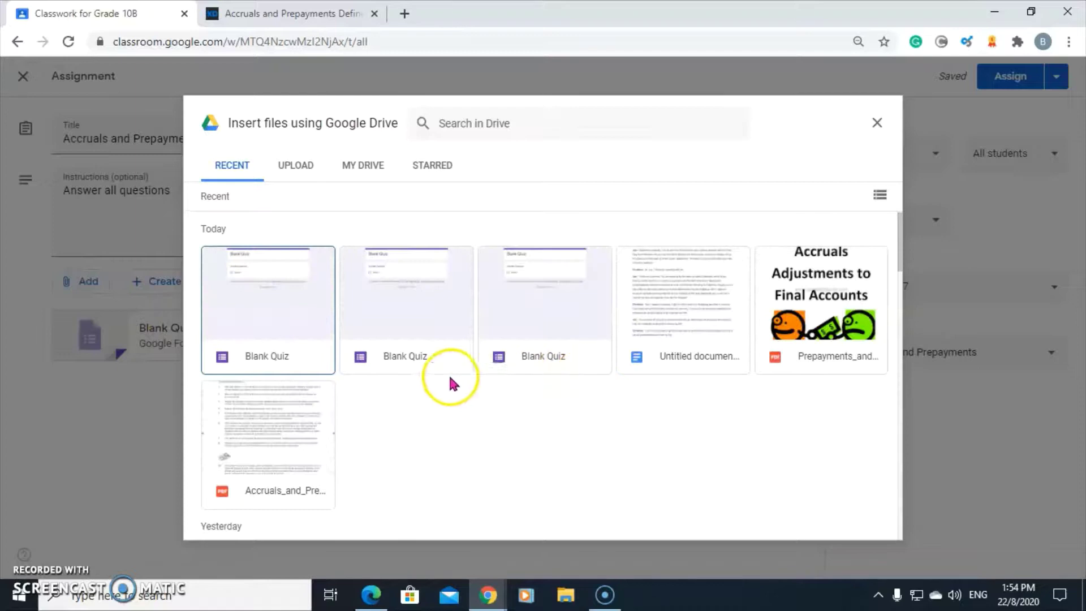
scroll(518, 351, down, 1)
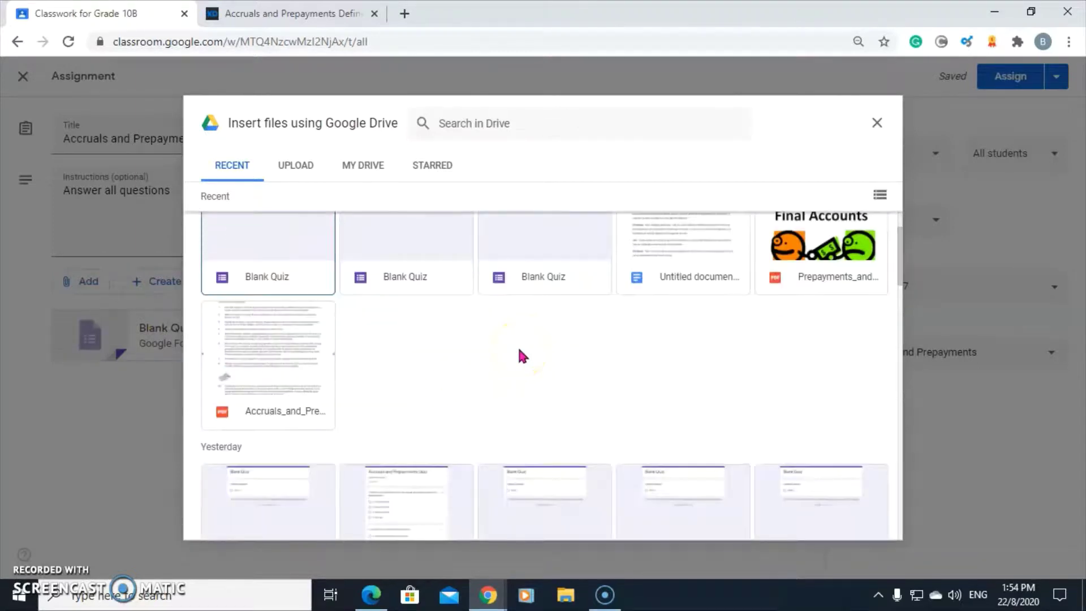
scroll(519, 350, down, 1)
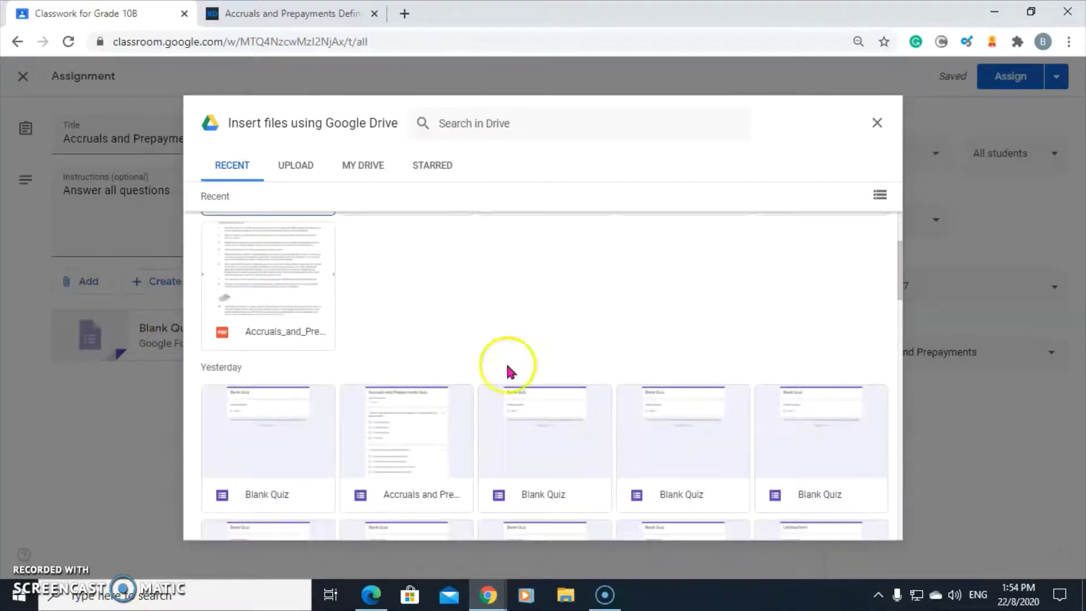
click(422, 443)
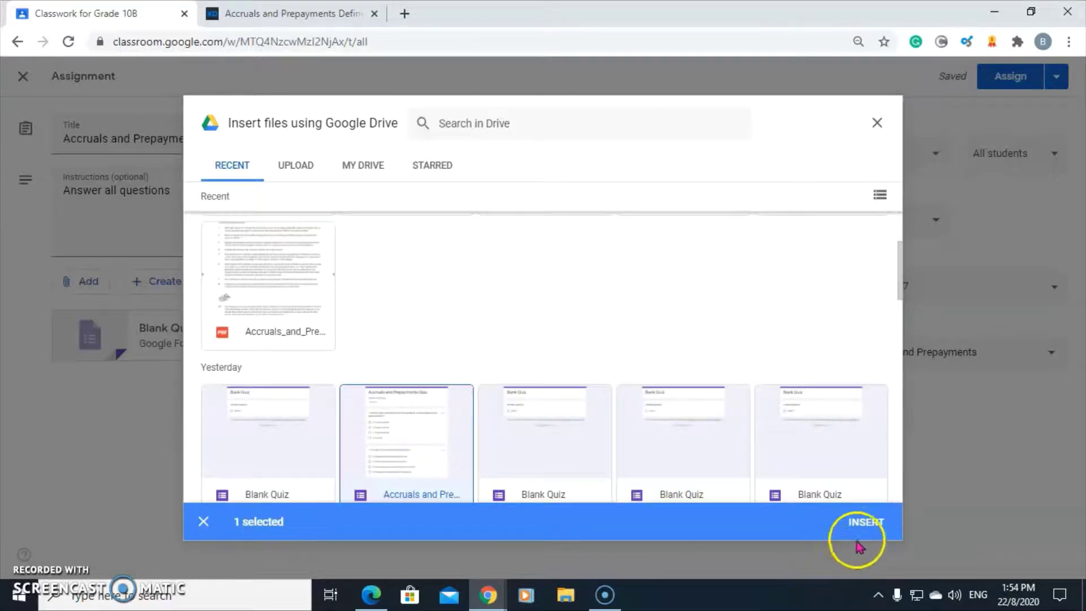
click(866, 520)
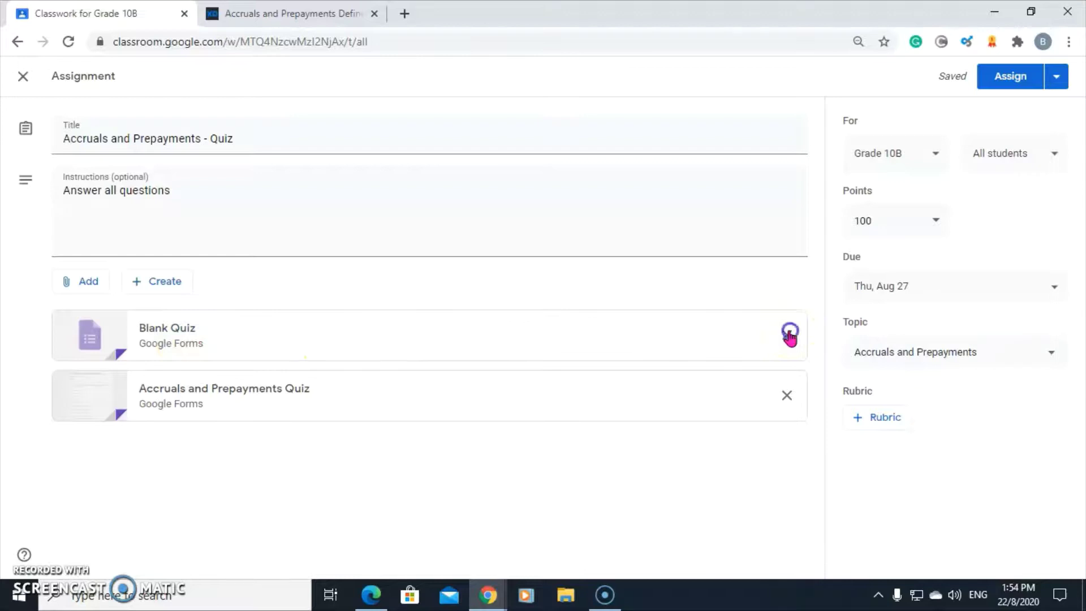
click(790, 334)
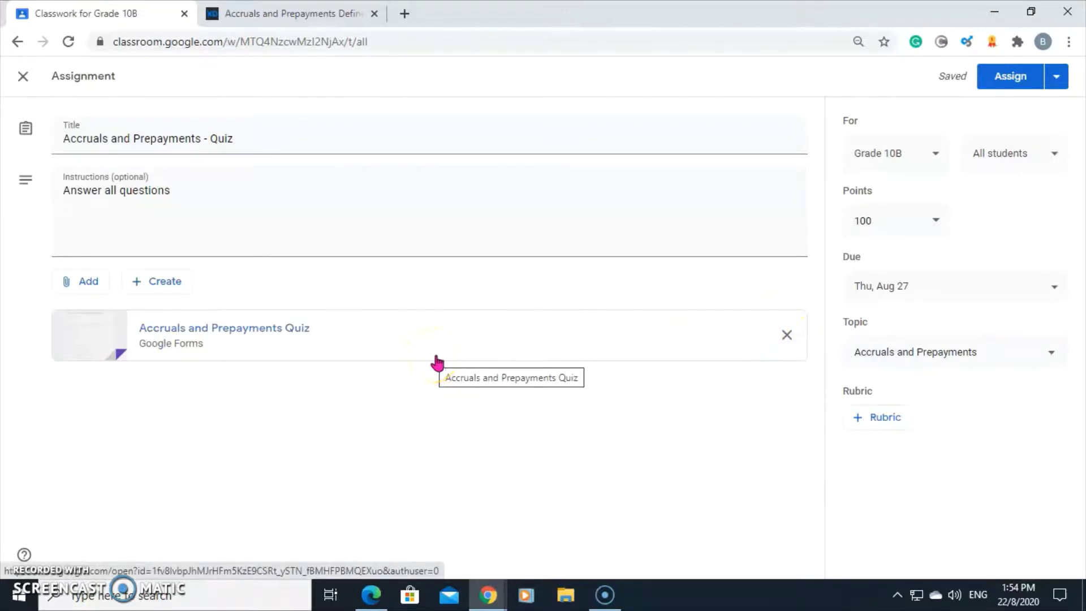
Step: Assign 'Accruals and Prepayments - Quiz' to Grade 10B, due Aug 27
click(1009, 84)
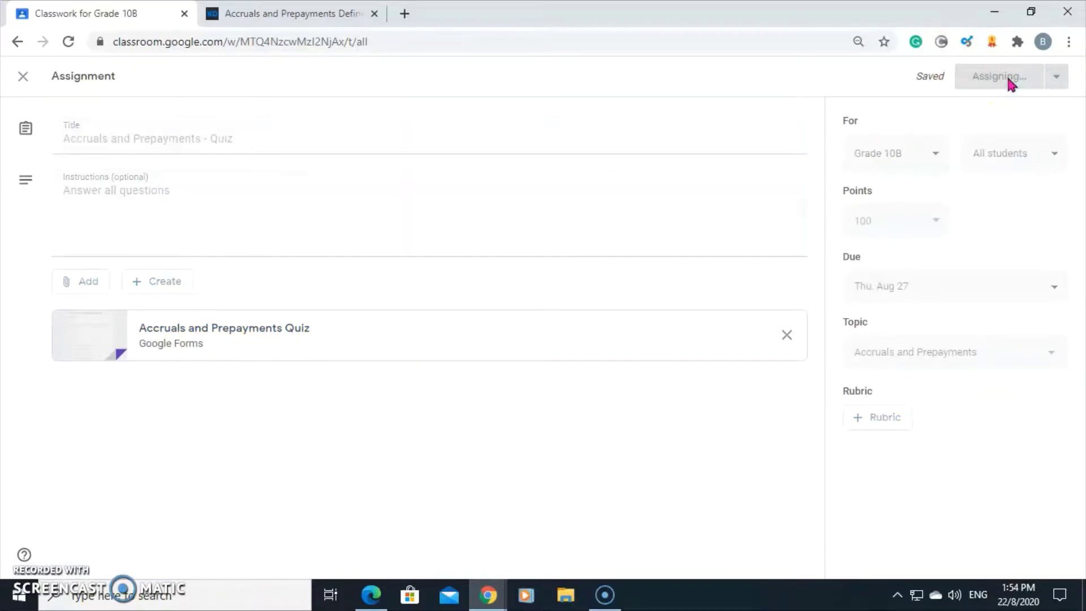
click(396, 284)
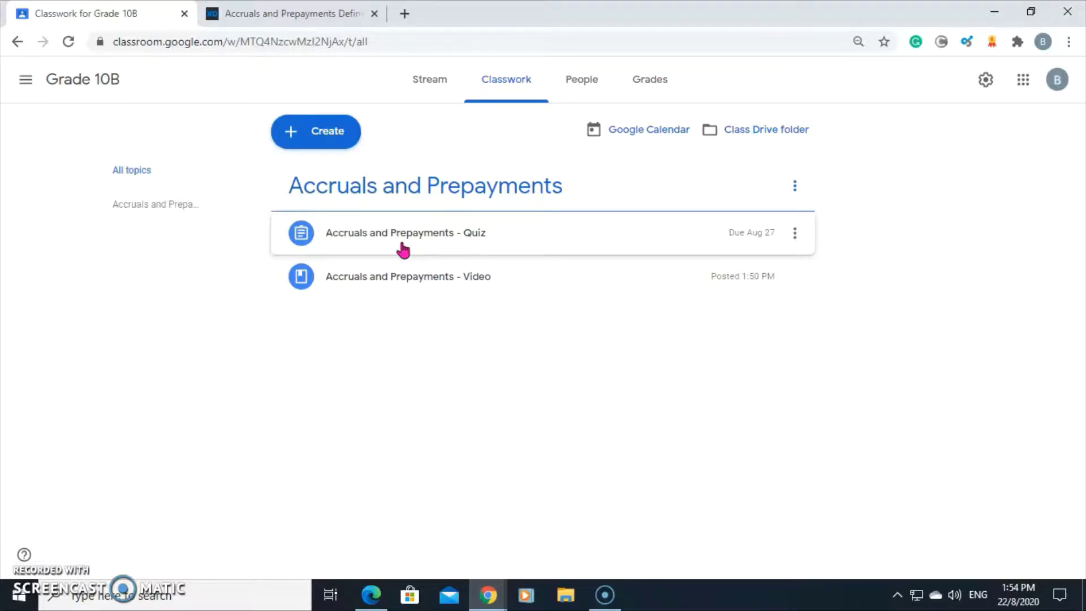
Step: Start a new material titled 'Accruals and Prepayments - Link' with its reading description and a link attachment
click(328, 131)
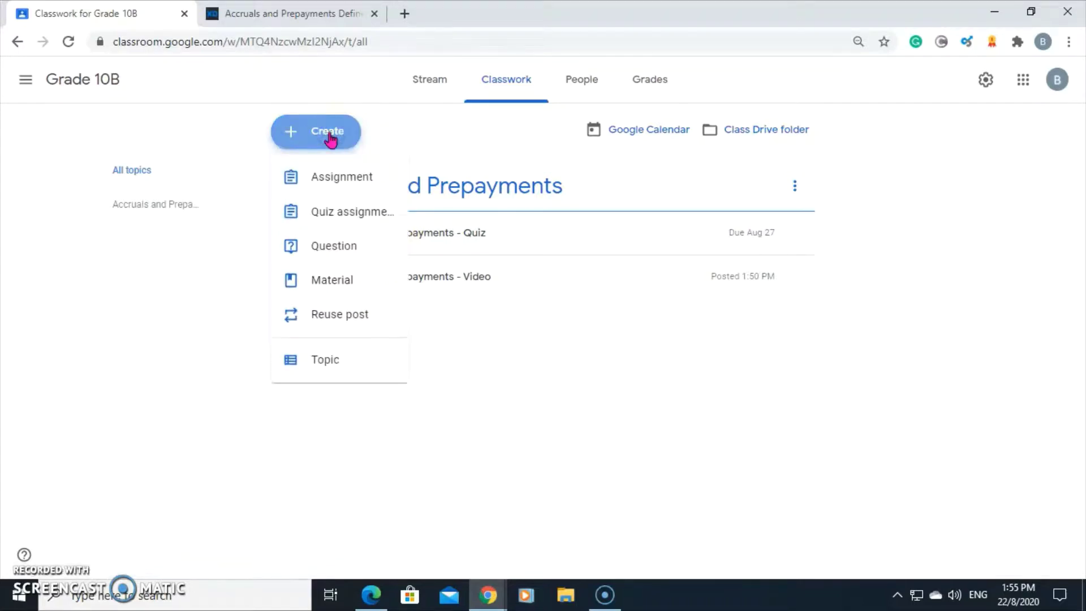
click(320, 282)
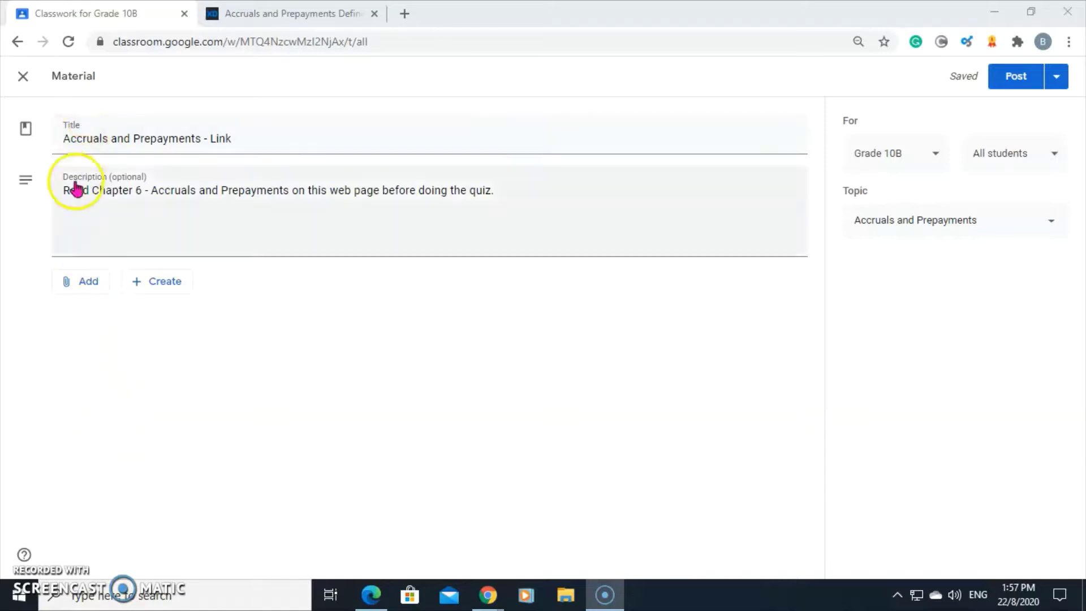
click(87, 282)
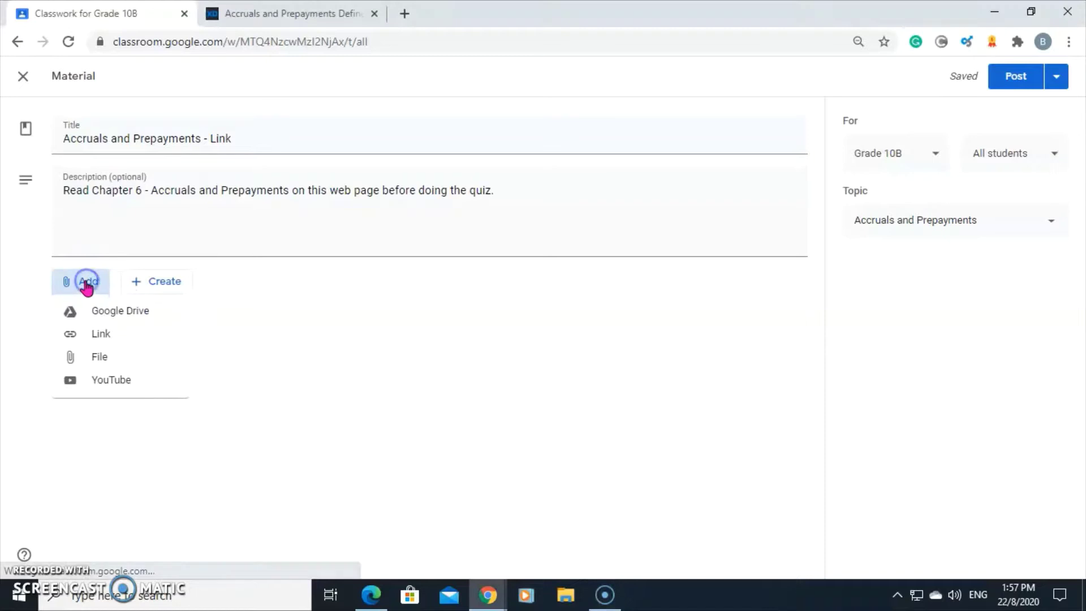
click(97, 335)
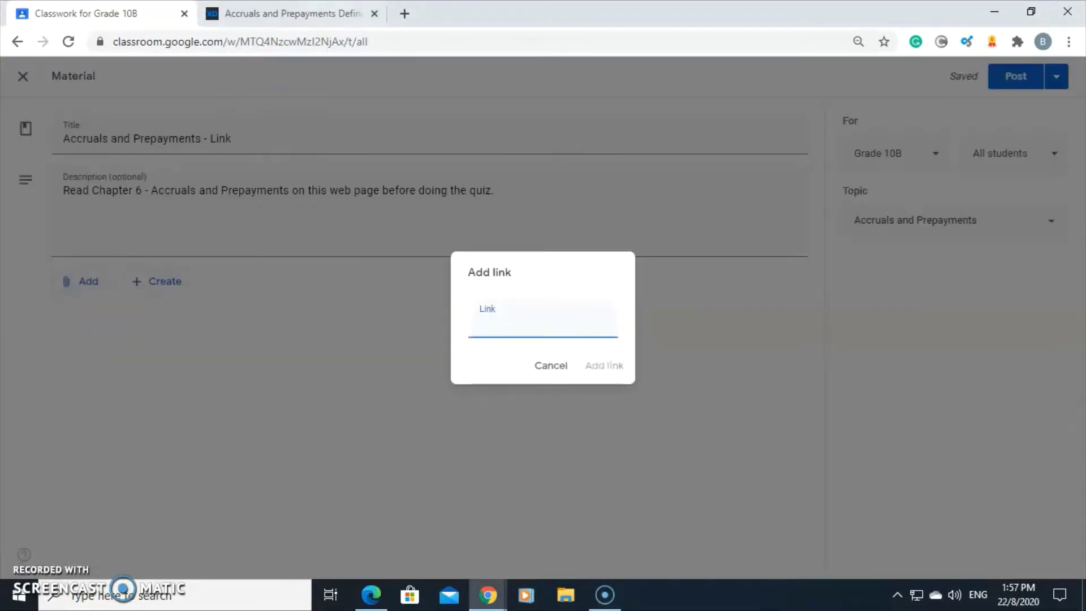
Step: Copy the xplaind Accruals and Prepayments article's web address from its browser tab
click(331, 17)
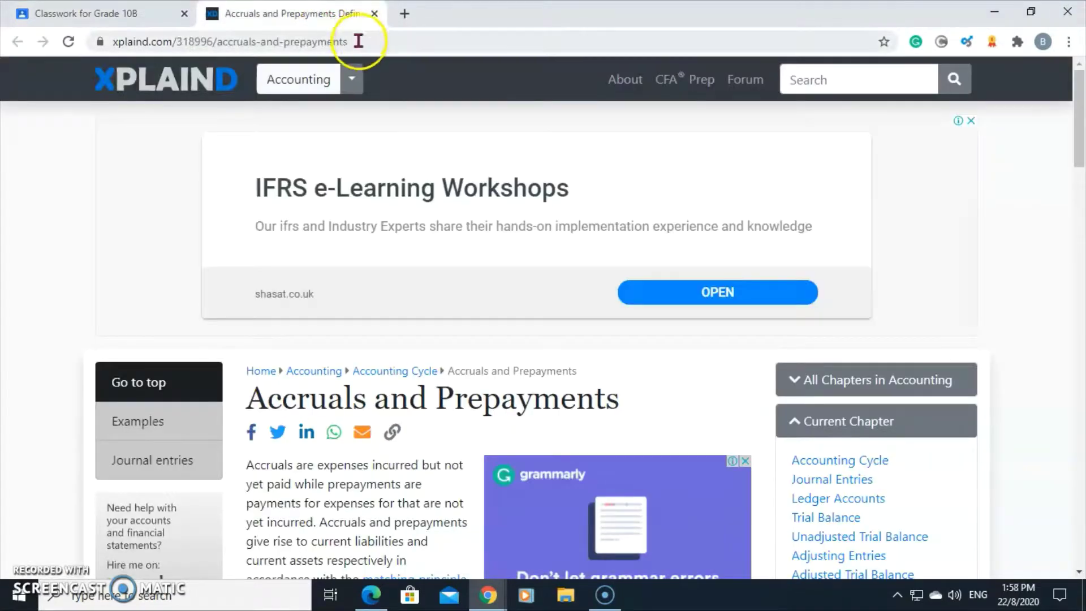
drag(358, 38, 108, 40)
right_click(131, 44)
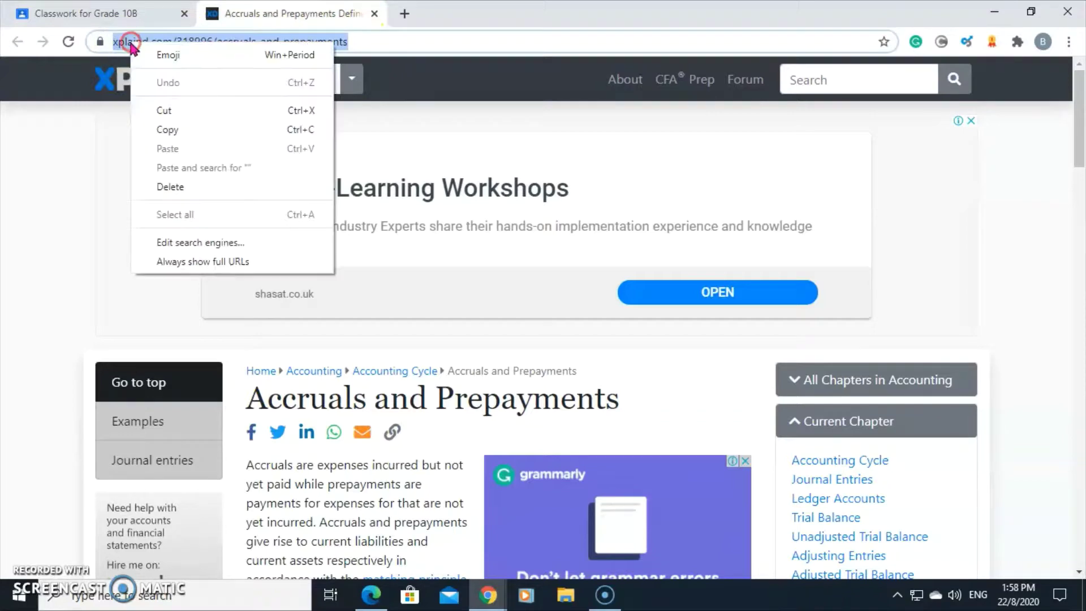
click(164, 131)
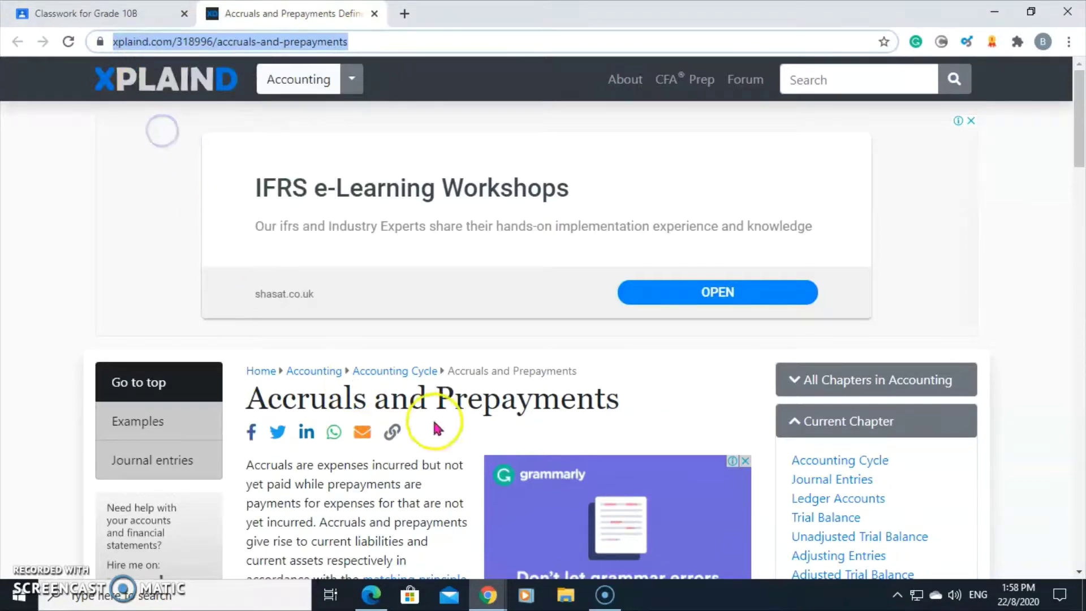
Step: Attach the pasted xplaind article address as the link and post the material to Accruals and Prepayments
click(125, 13)
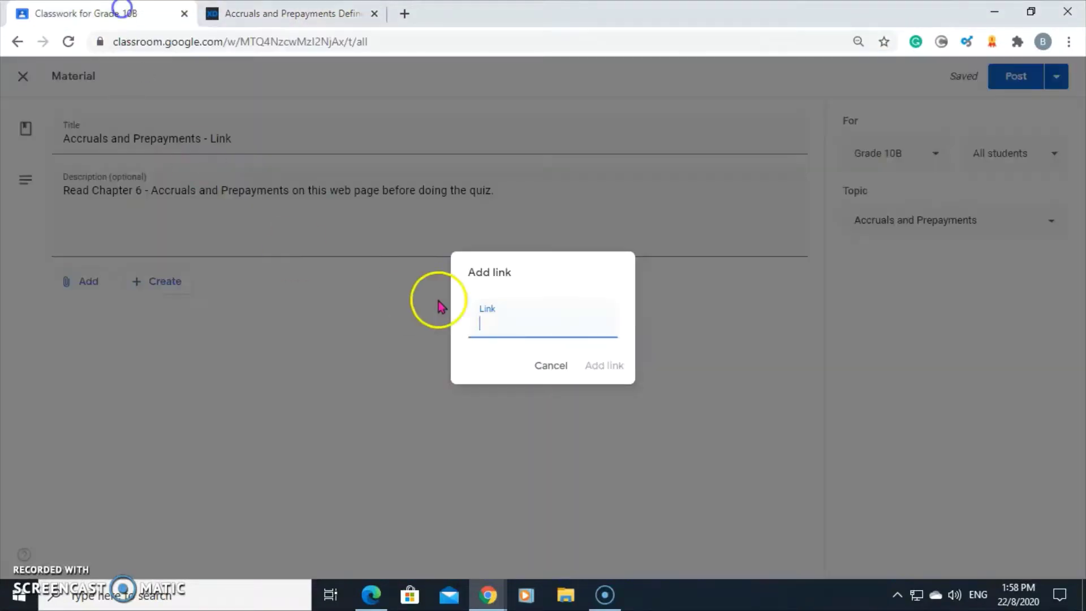
right_click(484, 323)
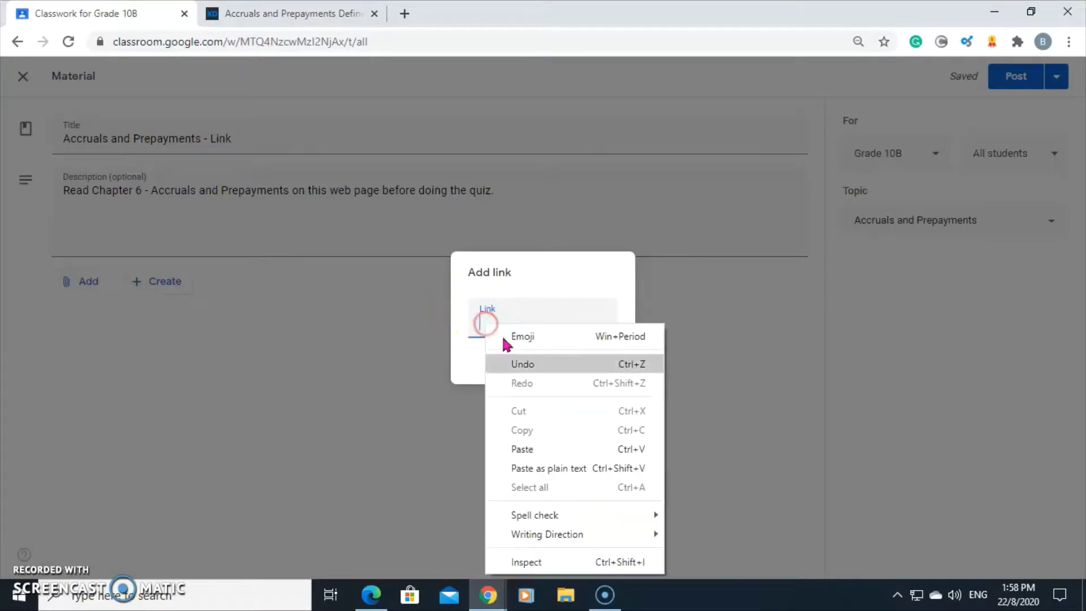
click(542, 455)
click(604, 366)
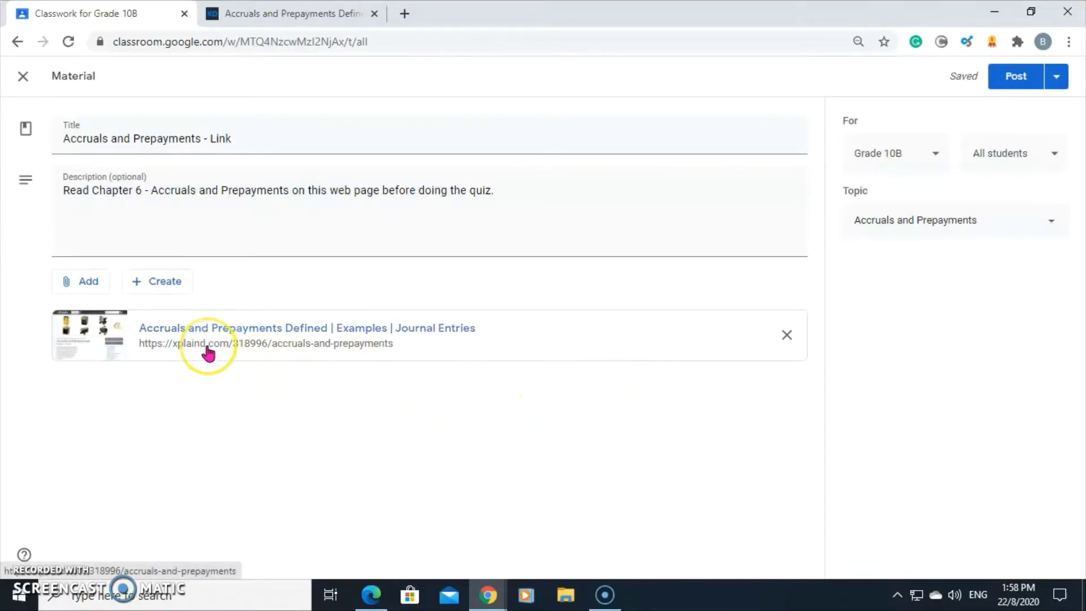
click(1012, 75)
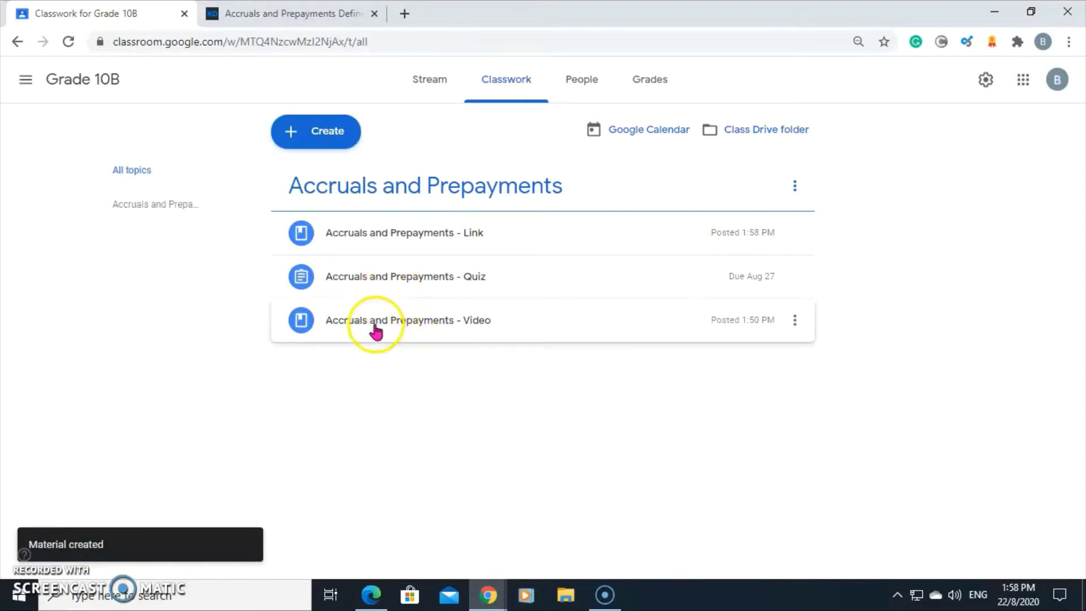
Step: Drag the Quiz below the Video so the topic reads Link, Video, Quiz
click(380, 281)
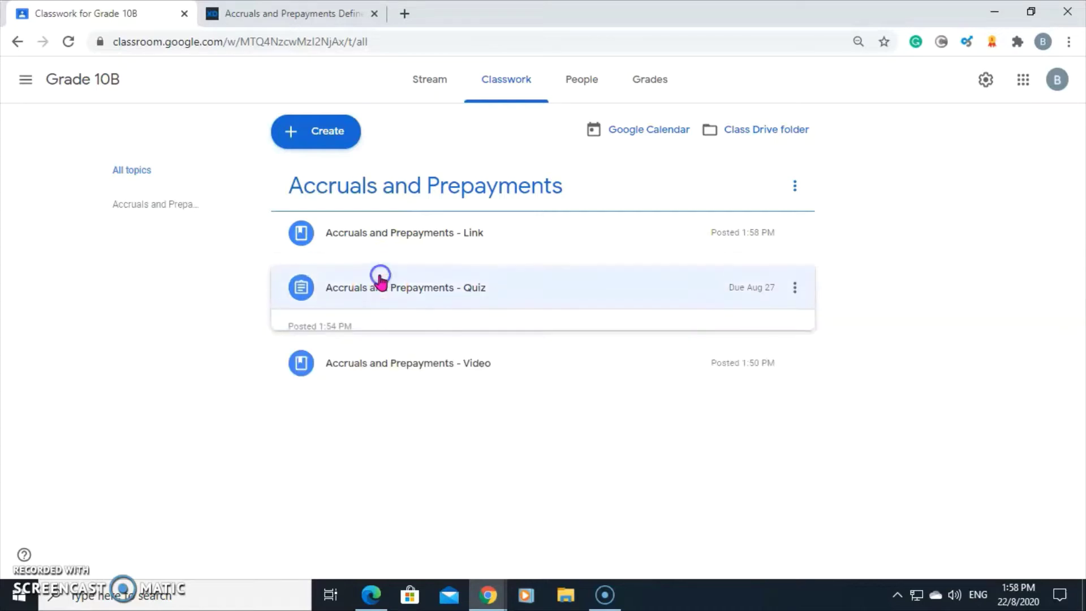
click(376, 290)
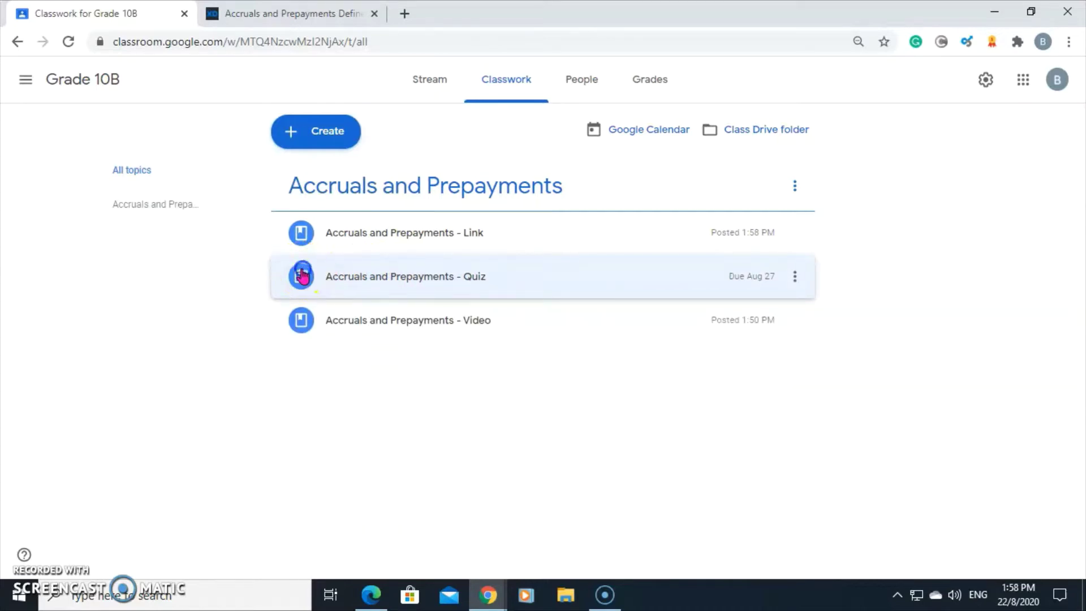
drag(304, 276, 374, 315)
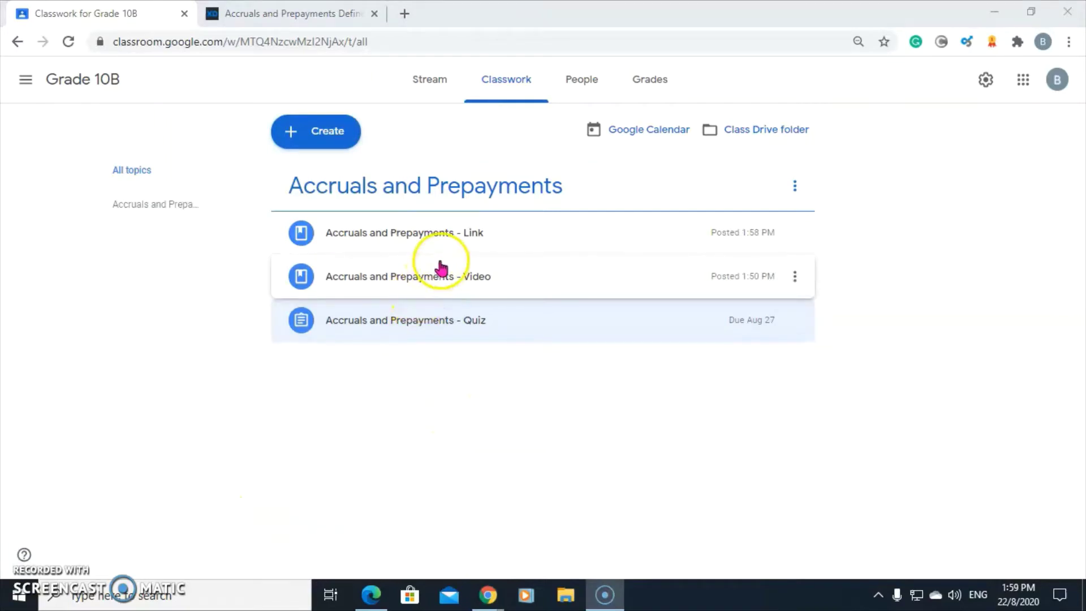
Step: Open the Link material's xplaind attachment and scroll through the Accruals and Prepayments article
click(436, 238)
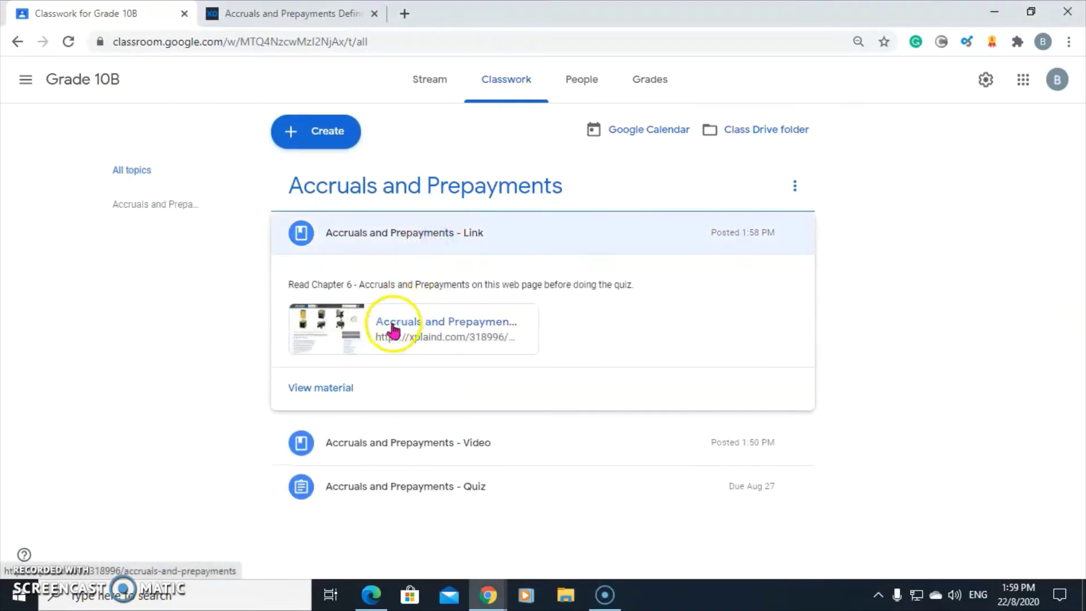
click(393, 327)
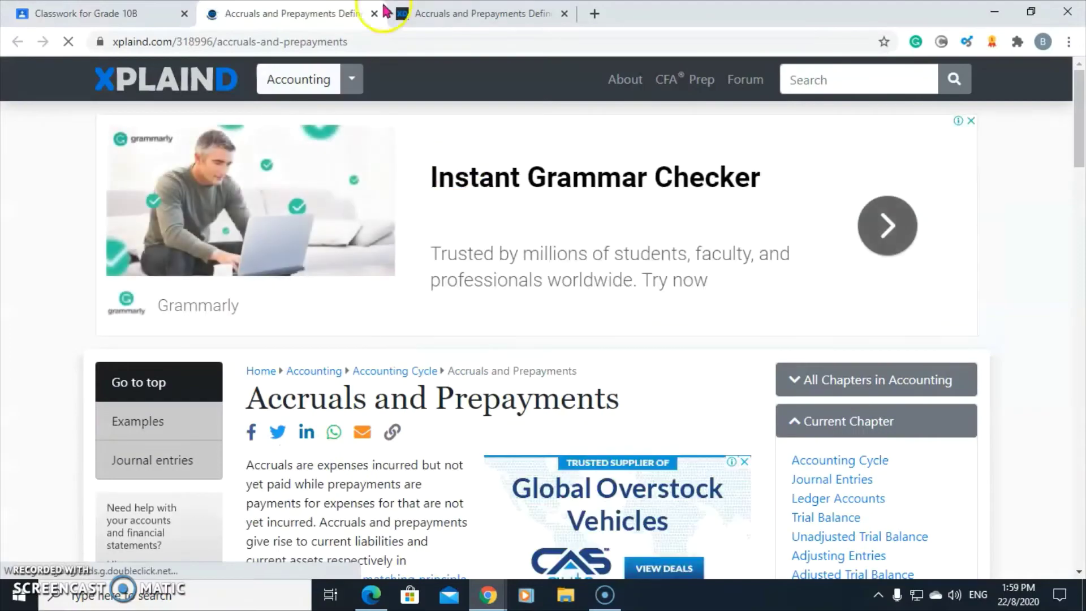
scroll(410, 364, down, 7)
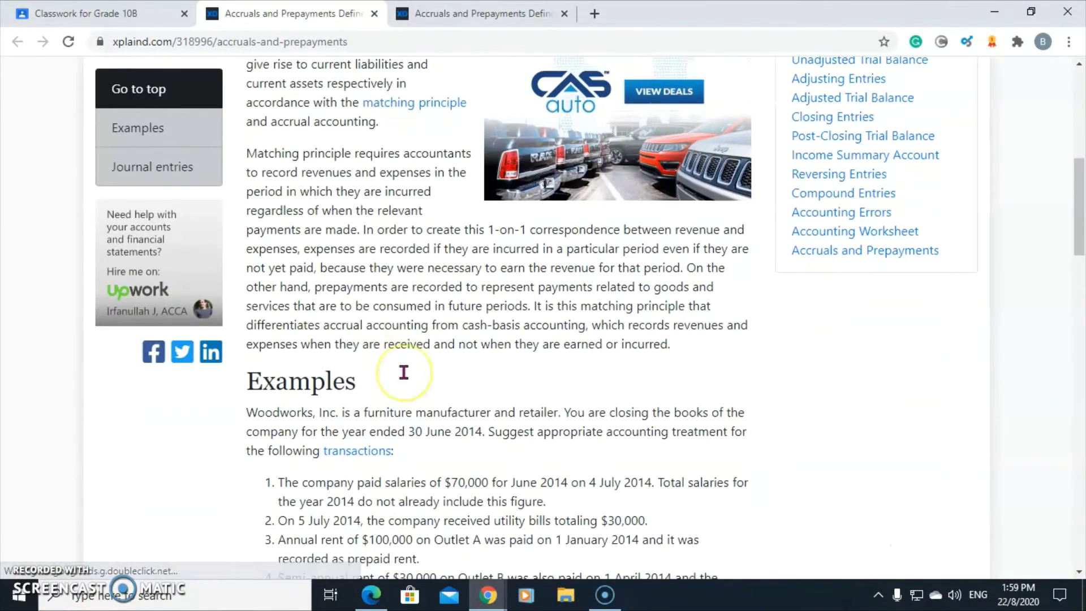
scroll(403, 372, down, 12)
scroll(398, 360, up, 5)
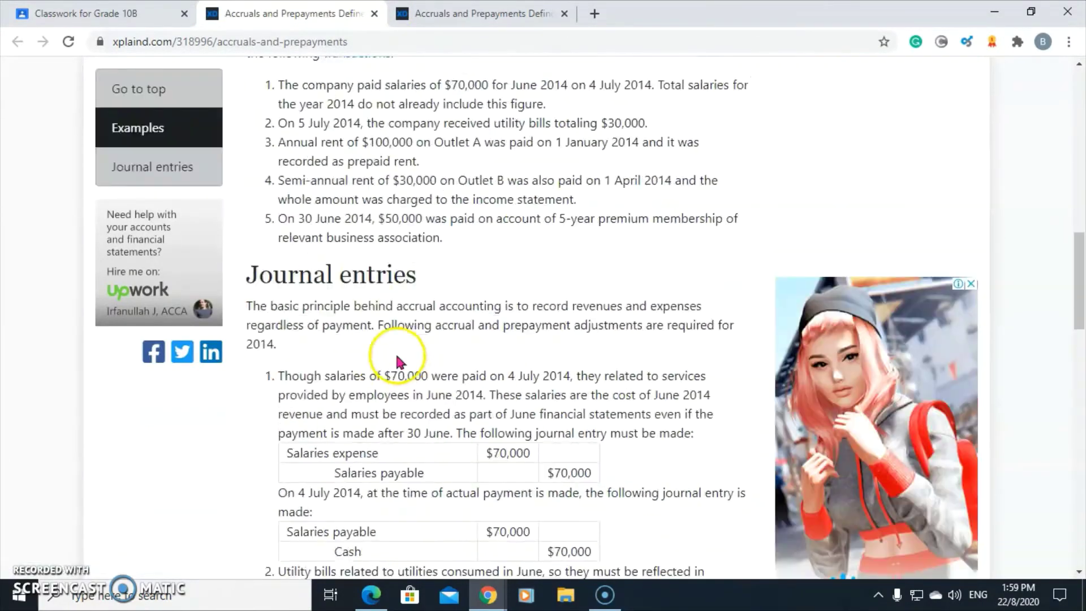
Step: Close the xplaind article, collapse the Link material and expand the Quiz item
click(374, 14)
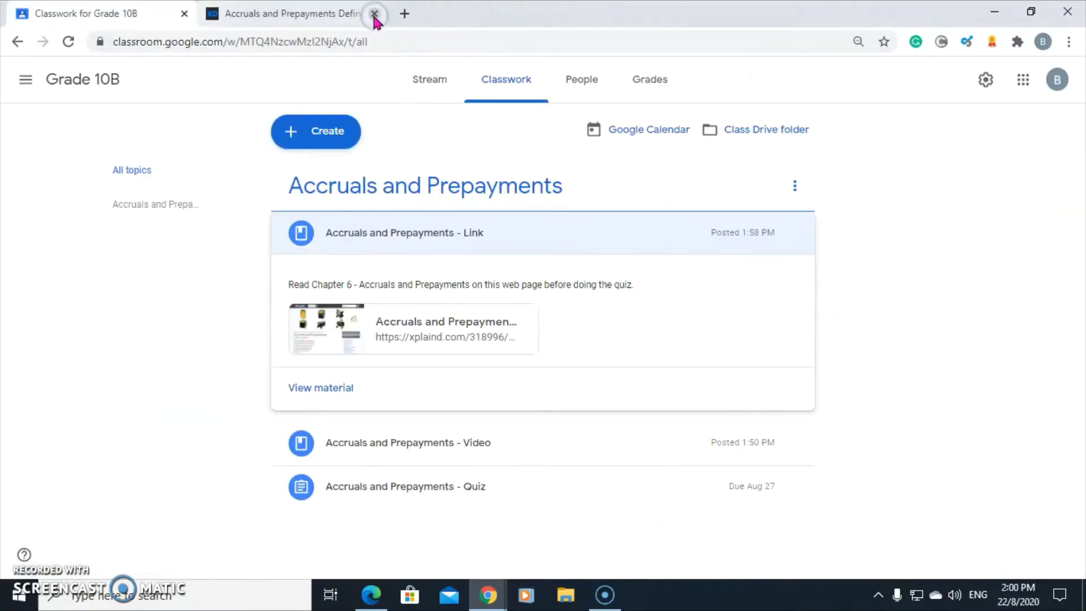
click(416, 223)
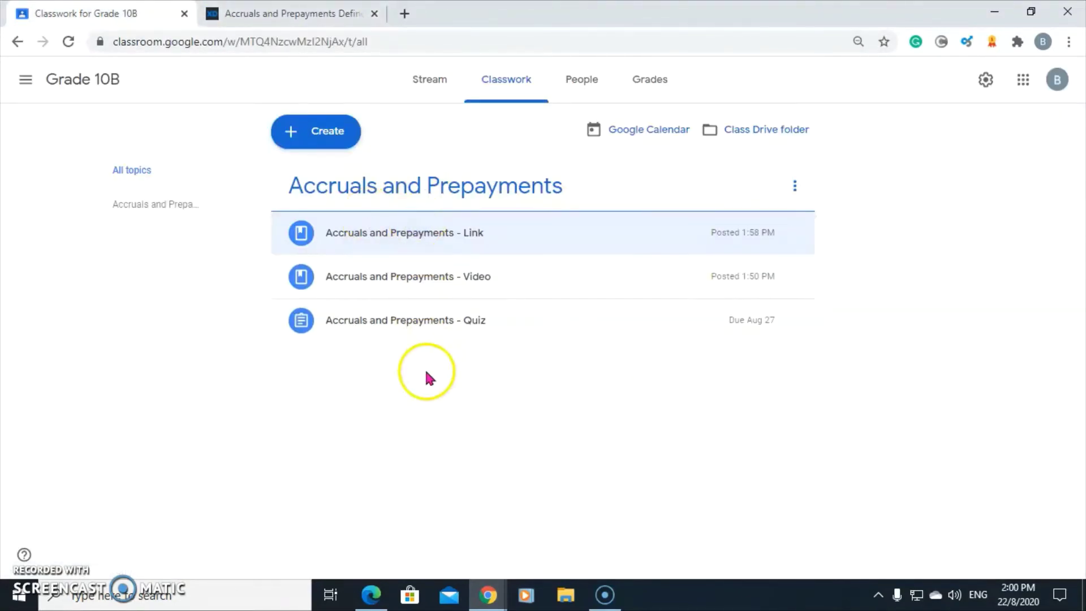
click(406, 319)
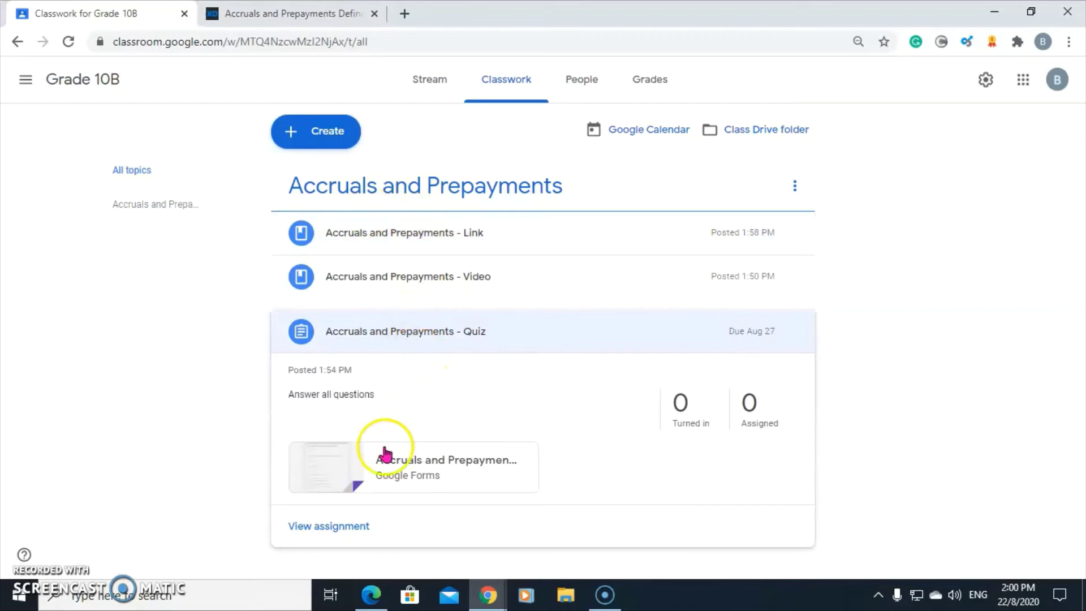
Step: Preview the quiz's attached Google Form, then close it and collapse the Quiz
click(363, 460)
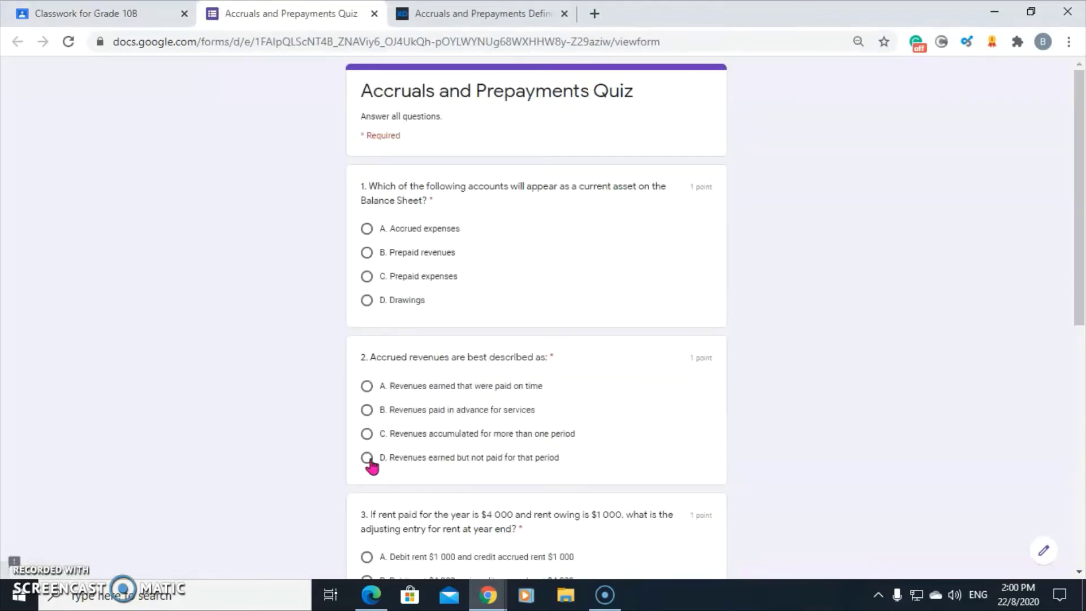
scroll(490, 361, down, 4)
scroll(491, 362, up, 4)
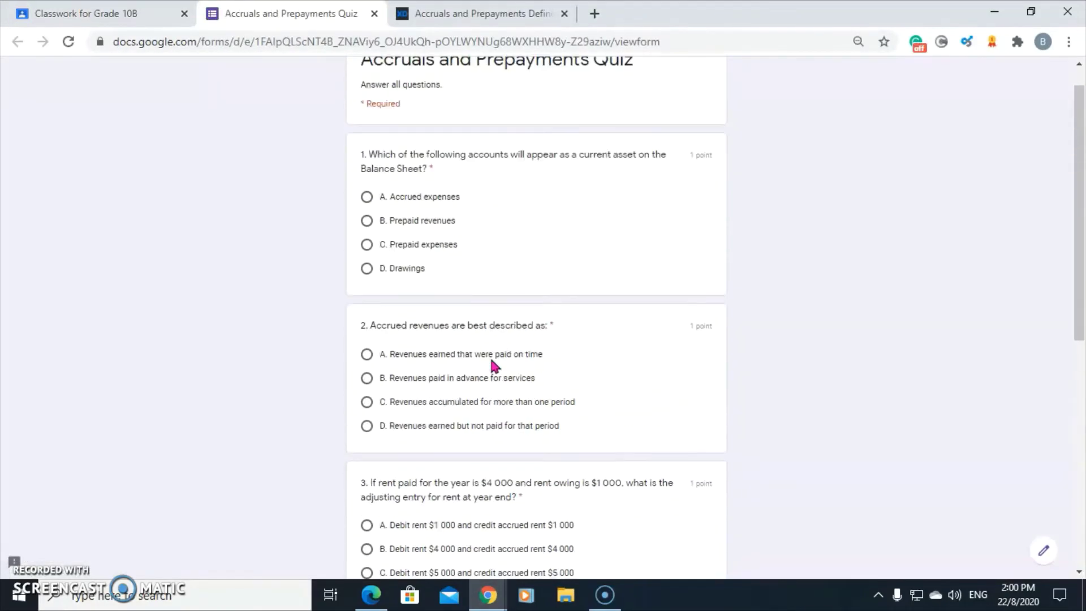
click(374, 14)
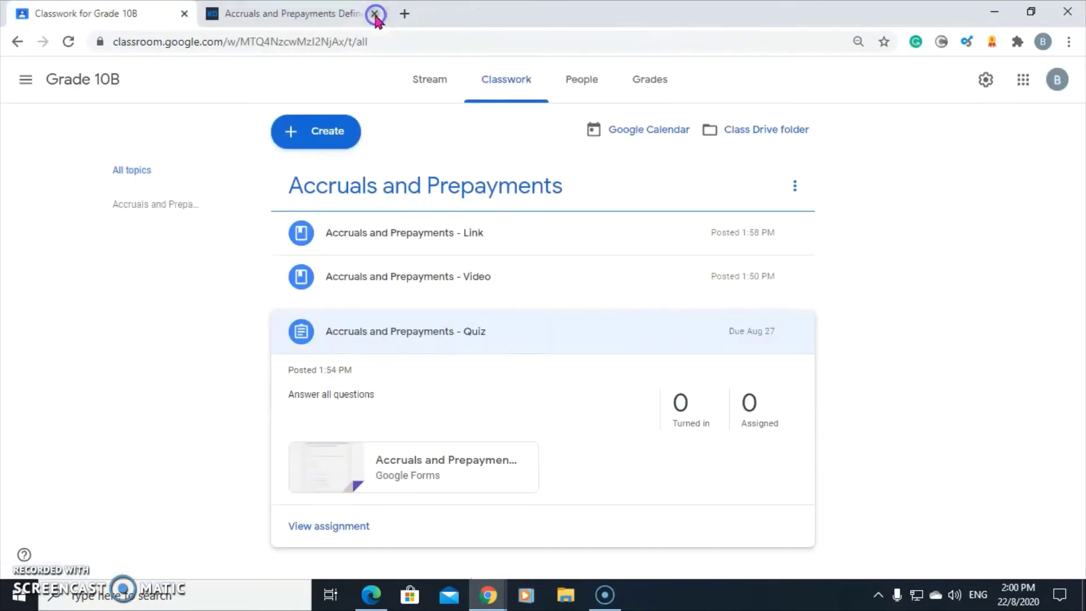
click(411, 327)
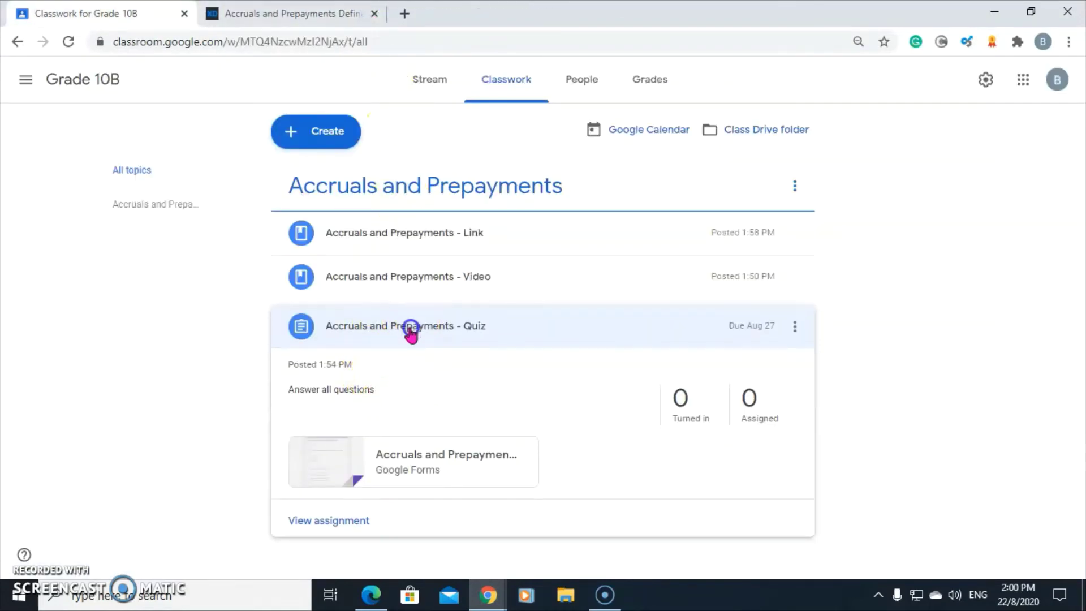